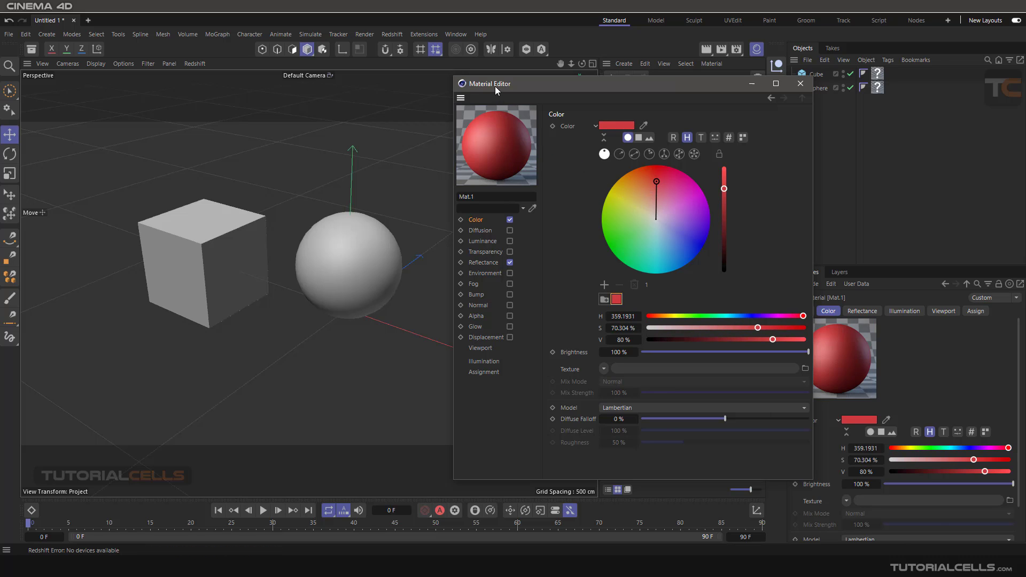
# - Turn on animation for the Mat.1 material preview and collapse the expanded color picker in the Color channel
pyautogui.moveTo(495, 86); pyautogui.dragTo(470, 70)
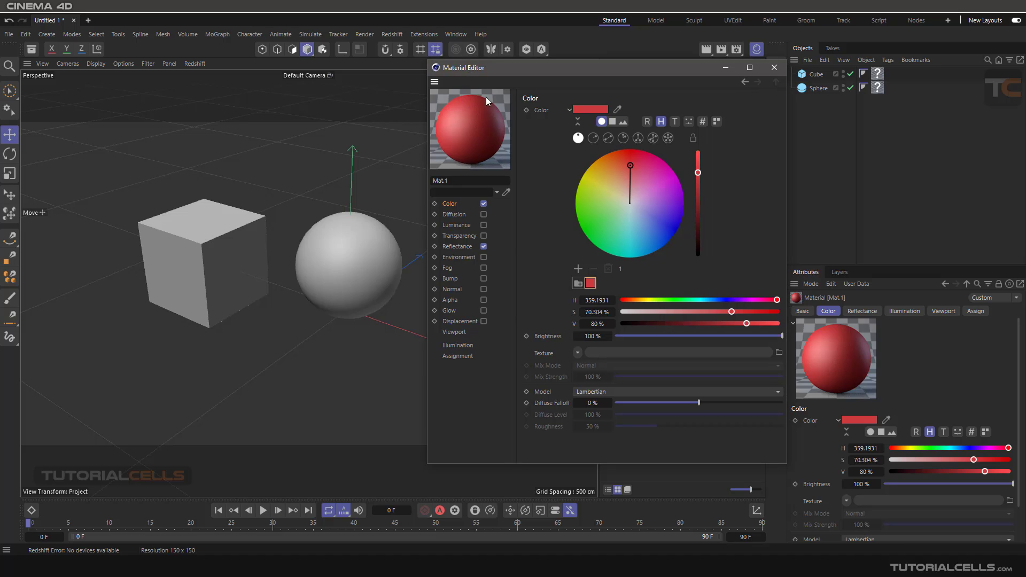
pyautogui.rightClick(460, 123)
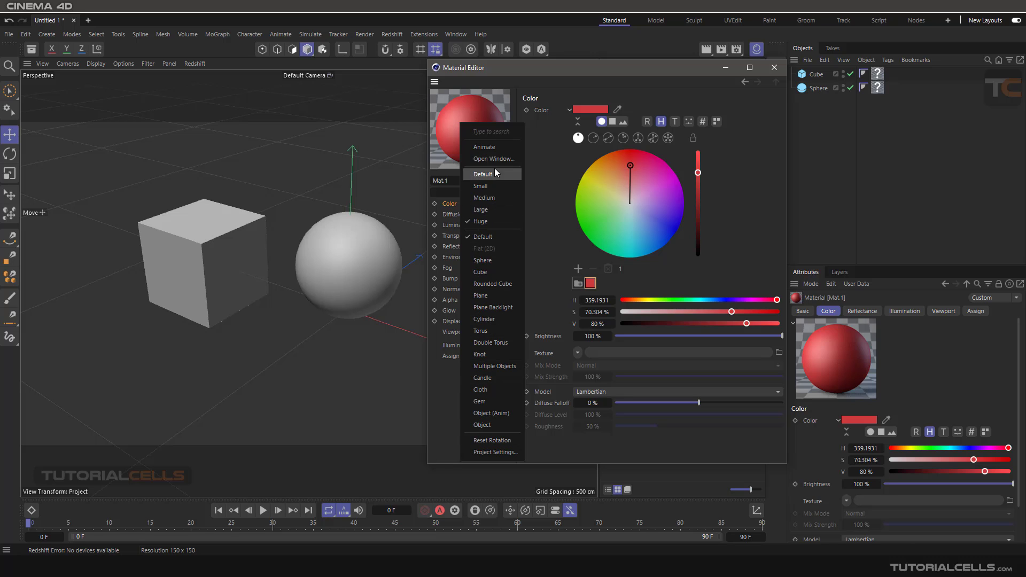
pyautogui.click(493, 149)
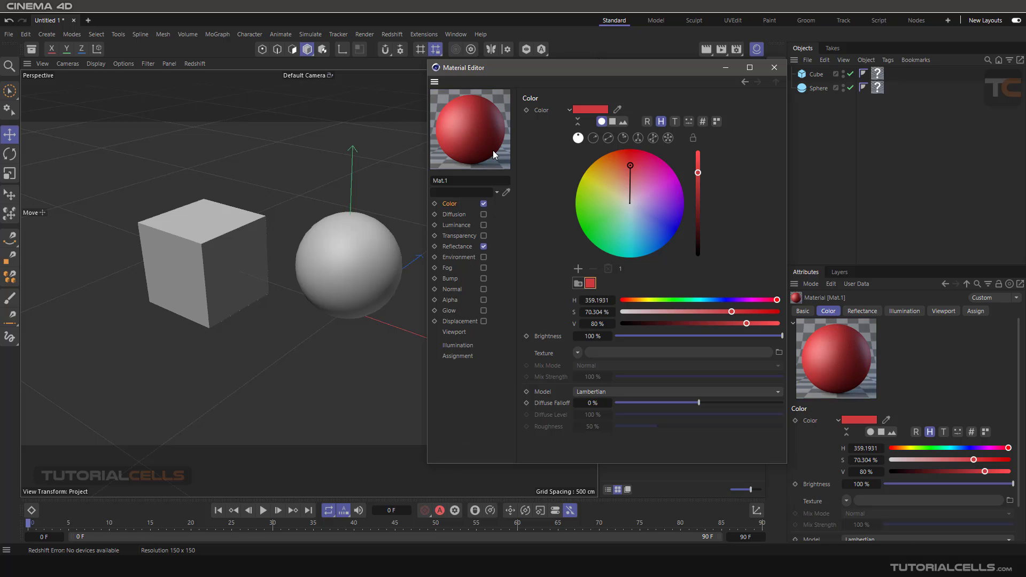
pyautogui.rightClick(471, 110)
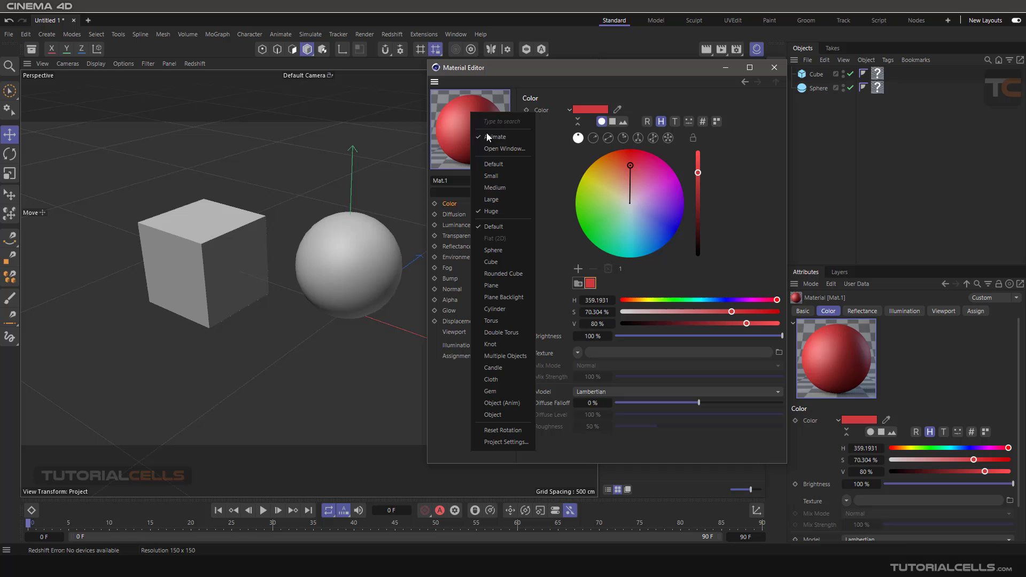
pyautogui.click(466, 108)
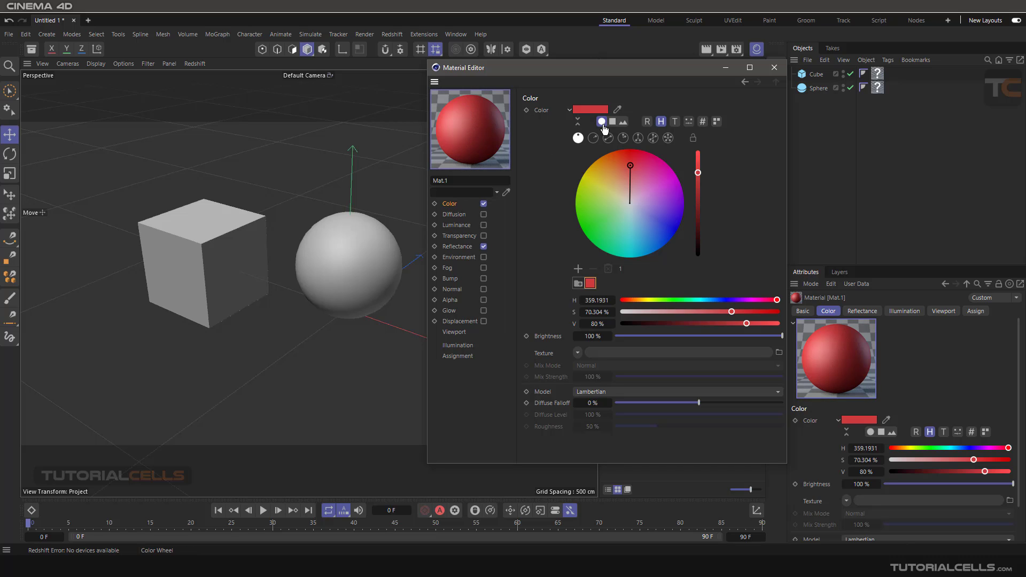
pyautogui.click(570, 110)
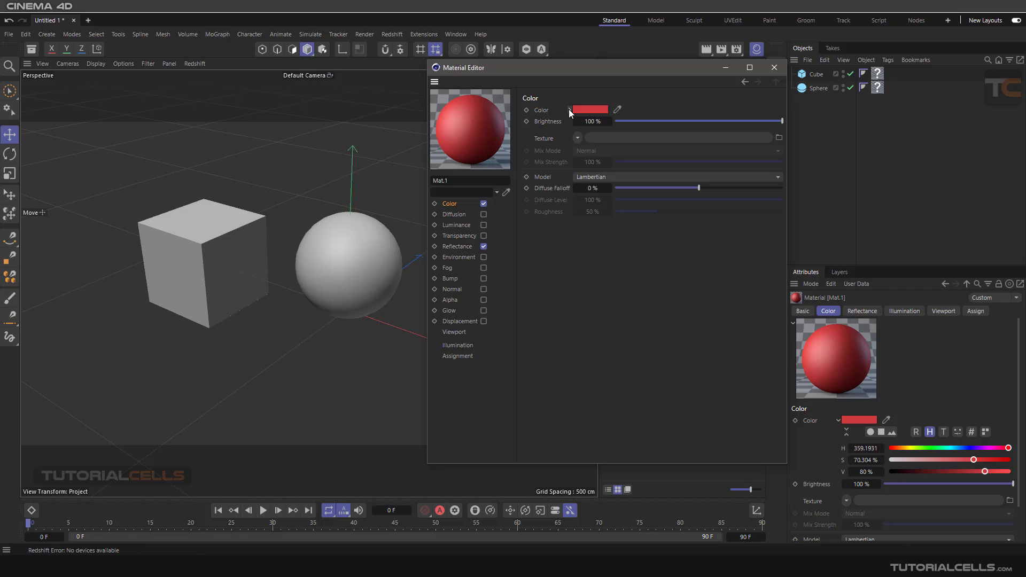
# - Try the Noise shader as the texture of Mat.1's Color channel, and clear it again
pyautogui.click(577, 139)
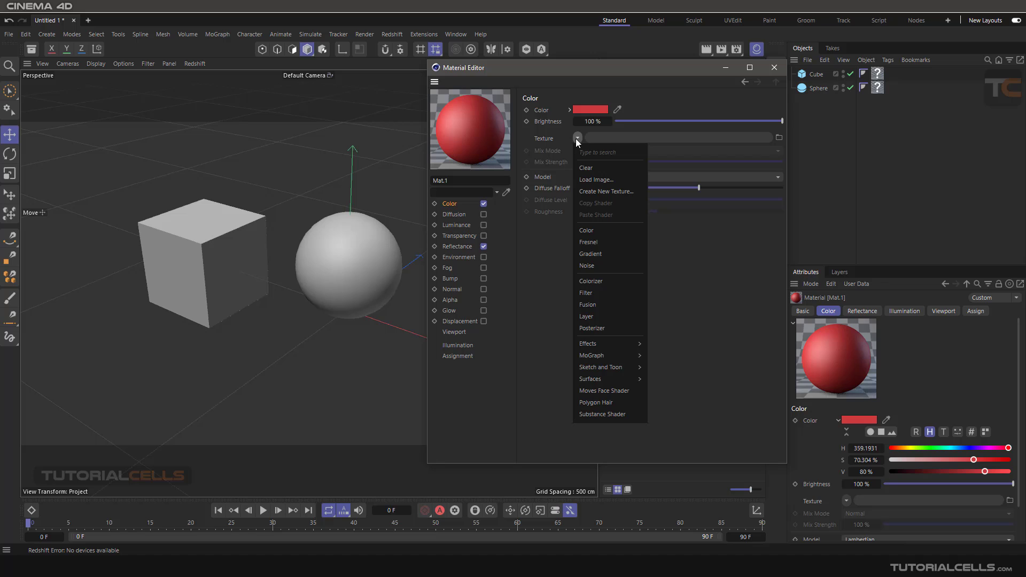
pyautogui.click(611, 264)
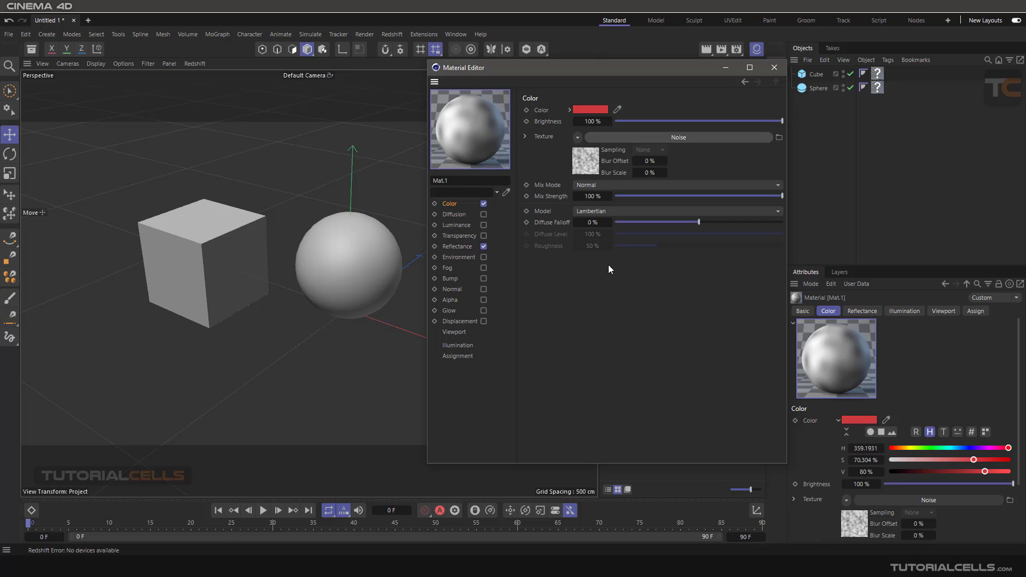
pyautogui.click(579, 139)
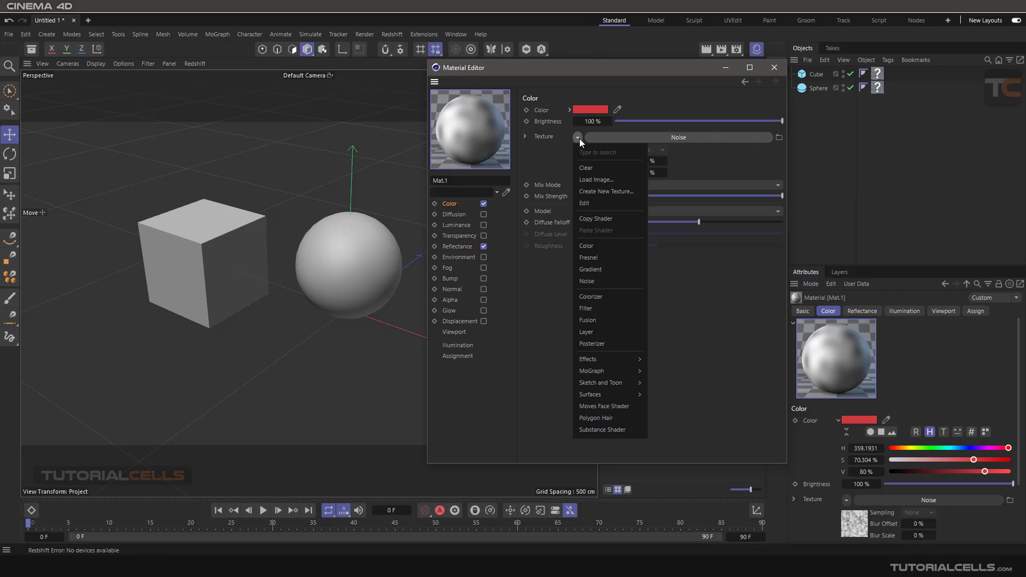
pyautogui.click(596, 168)
# - Assign the Fire surface shader as Mat.1's color texture and turn off the material preview's animation
pyautogui.click(579, 138)
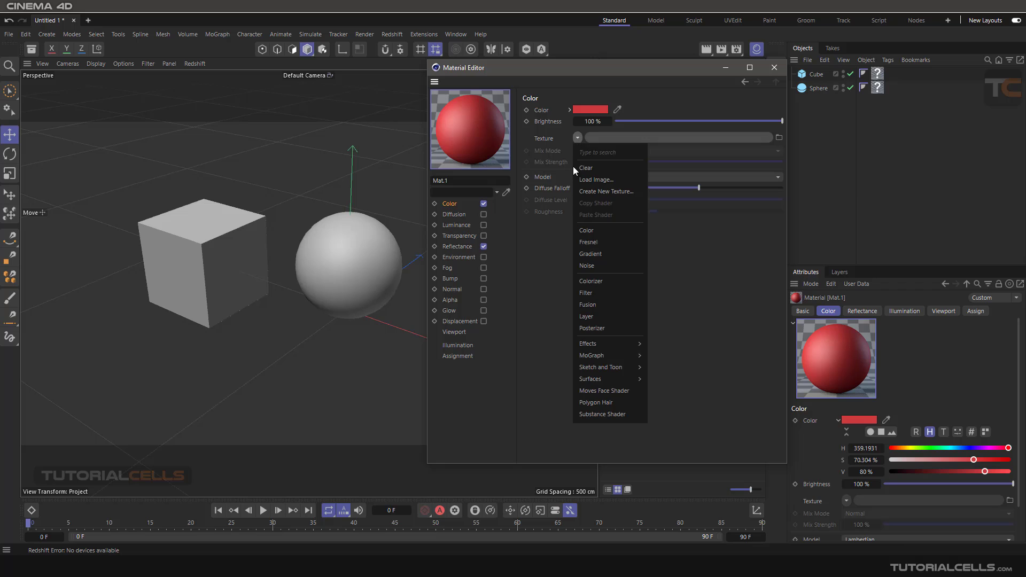
pyautogui.moveTo(626, 345)
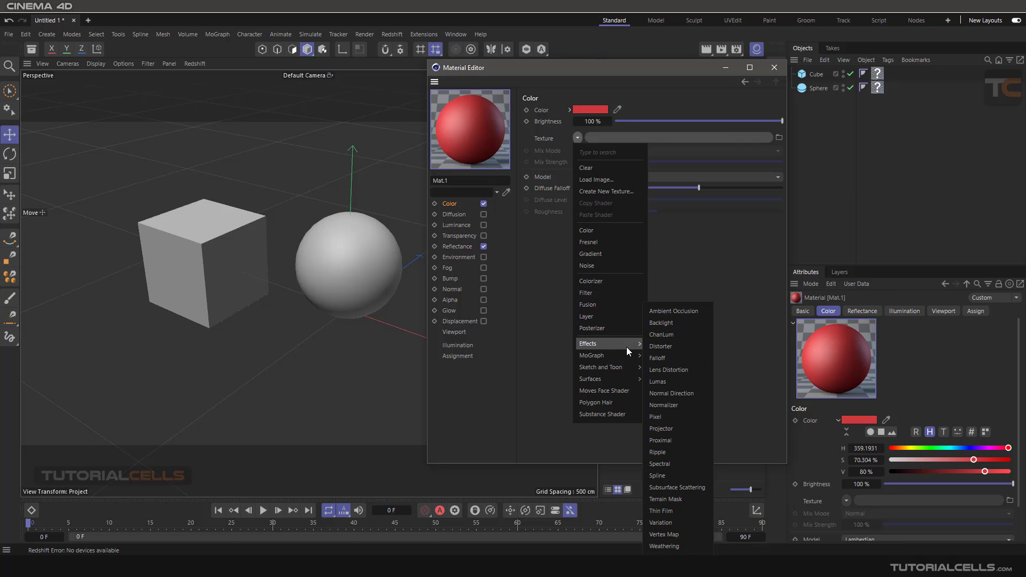
pyautogui.moveTo(624, 382)
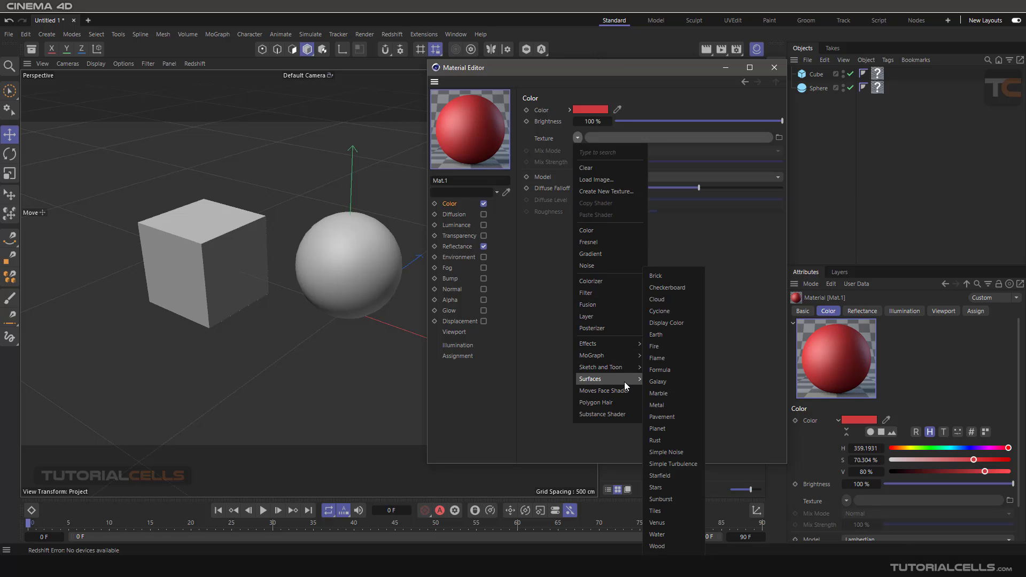
pyautogui.click(660, 345)
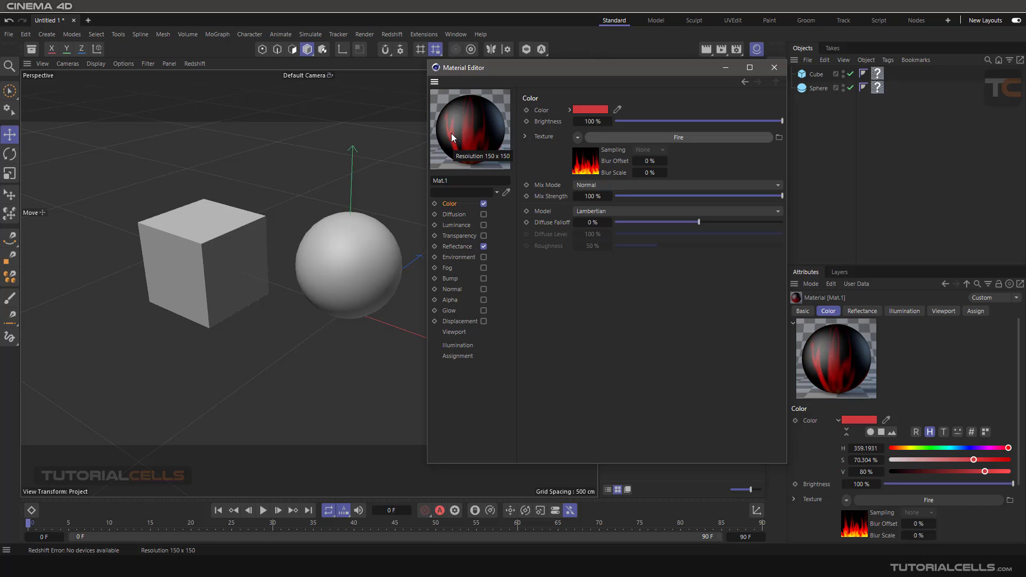
pyautogui.rightClick(465, 117)
pyautogui.click(481, 141)
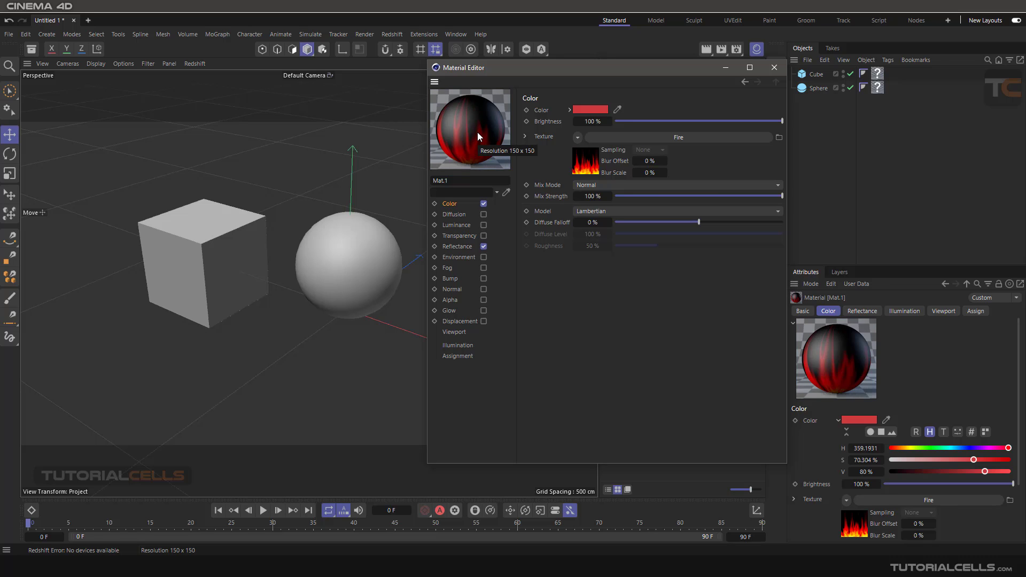
# - Examine the fire material on the rotated sphere in an enlarged separate preview window, and close that window
pyautogui.rightClick(477, 132)
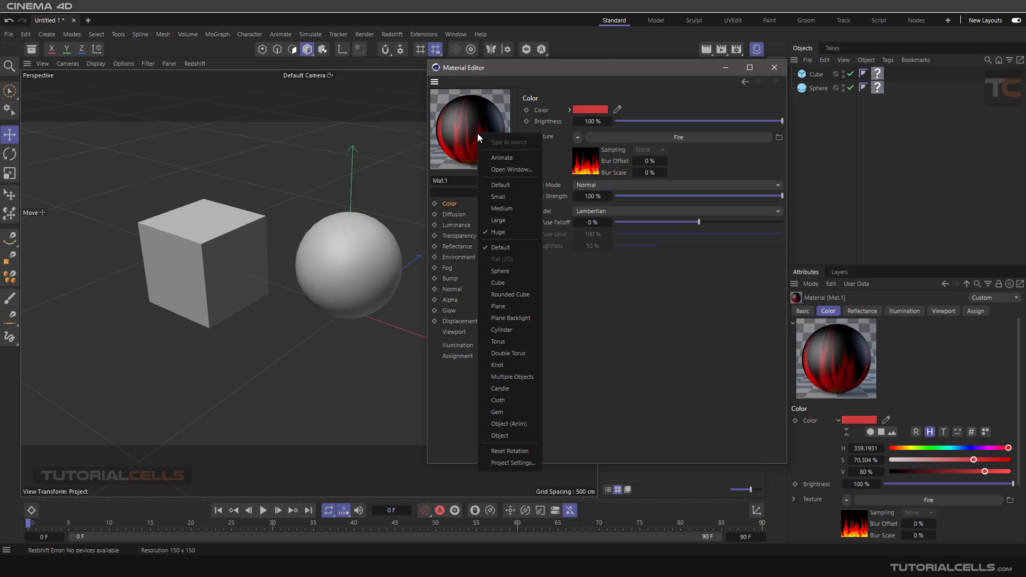
pyautogui.click(495, 170)
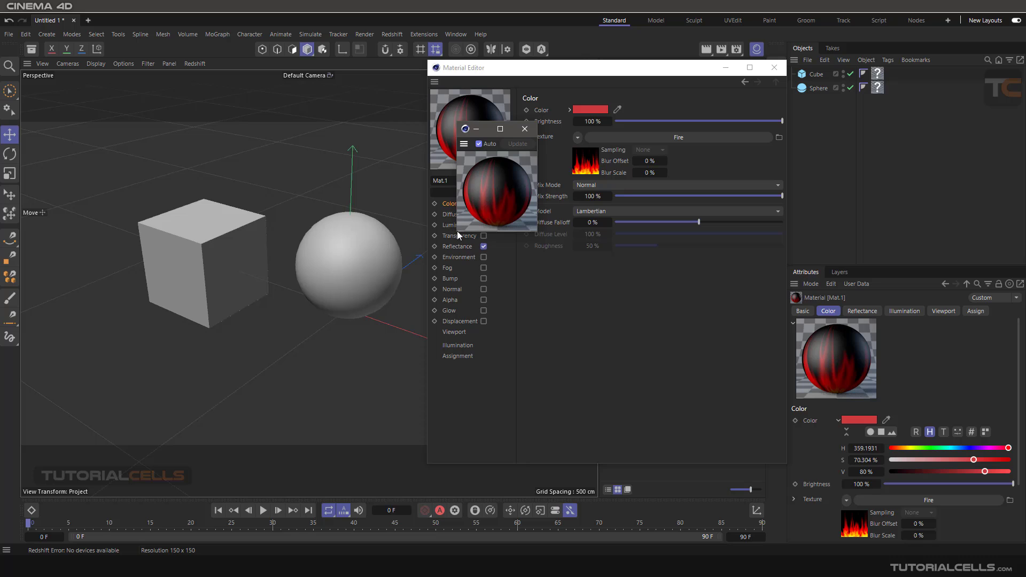
pyautogui.moveTo(457, 231); pyautogui.dragTo(312, 348)
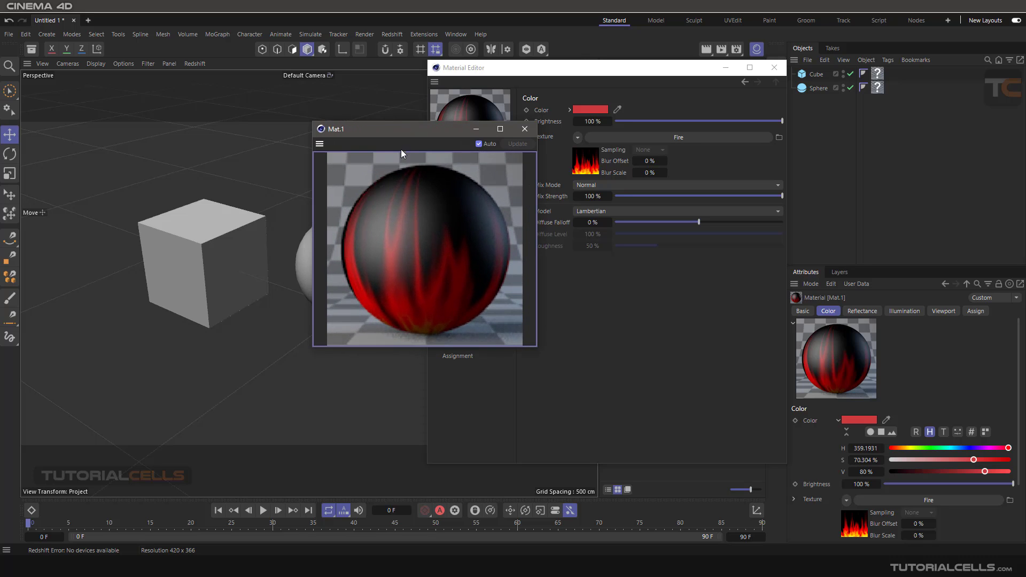
pyautogui.moveTo(401, 134); pyautogui.dragTo(199, 108)
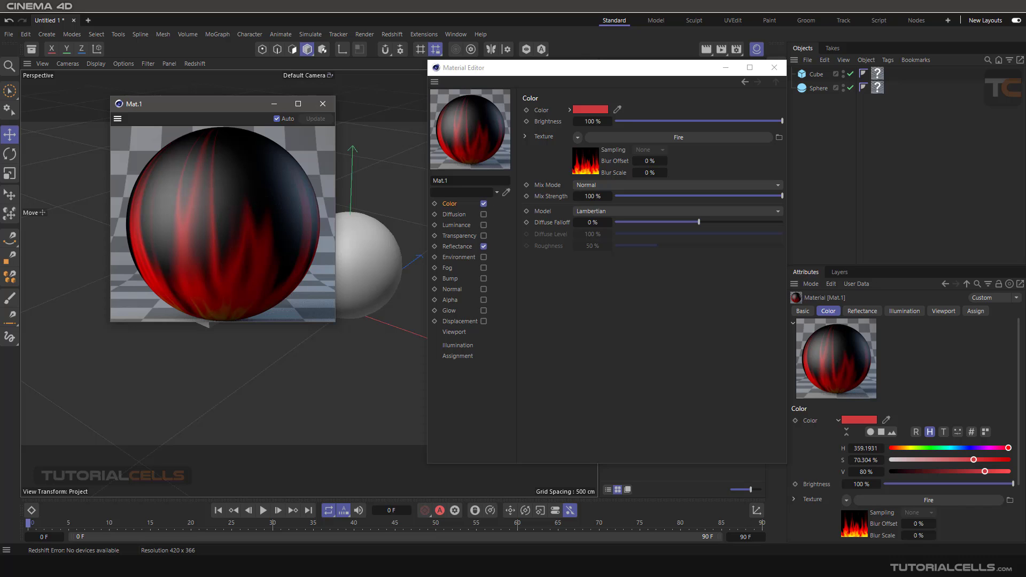
pyautogui.moveTo(277, 134)
pyautogui.mouseDown(button='middle')
pyautogui.moveTo(254, 193)
pyautogui.moveTo(232, 198)
pyautogui.moveTo(241, 190)
pyautogui.moveTo(227, 176)
pyautogui.moveTo(213, 193)
pyautogui.moveTo(217, 178)
pyautogui.mouseUp(button='middle')
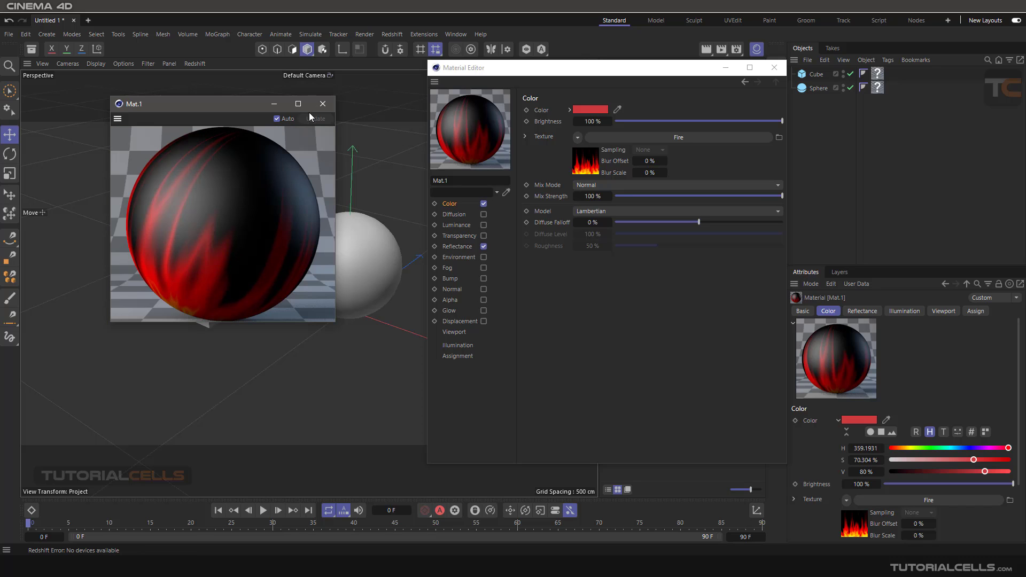
pyautogui.click(323, 103)
pyautogui.moveTo(463, 123); pyautogui.dragTo(474, 124, button='middle')
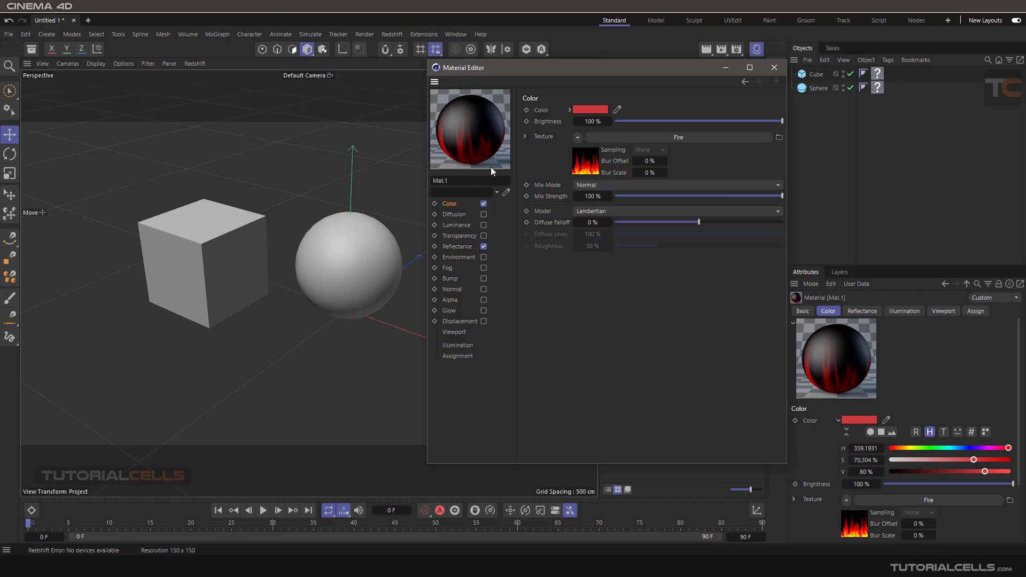
# - Try the Default, Small and Medium sizes for the material preview, and return it to Huge
pyautogui.rightClick(482, 128)
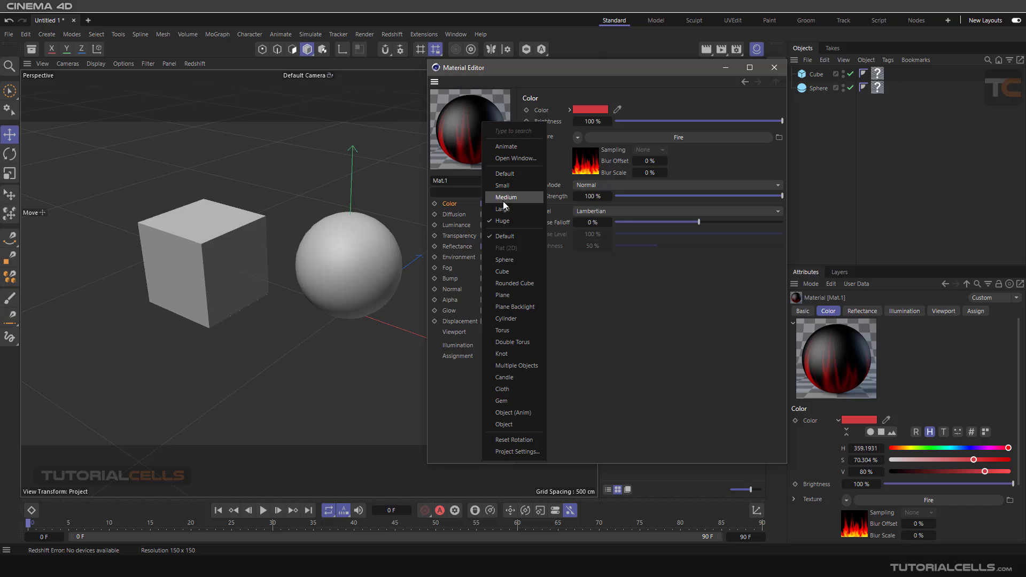
pyautogui.click(505, 174)
pyautogui.rightClick(471, 125)
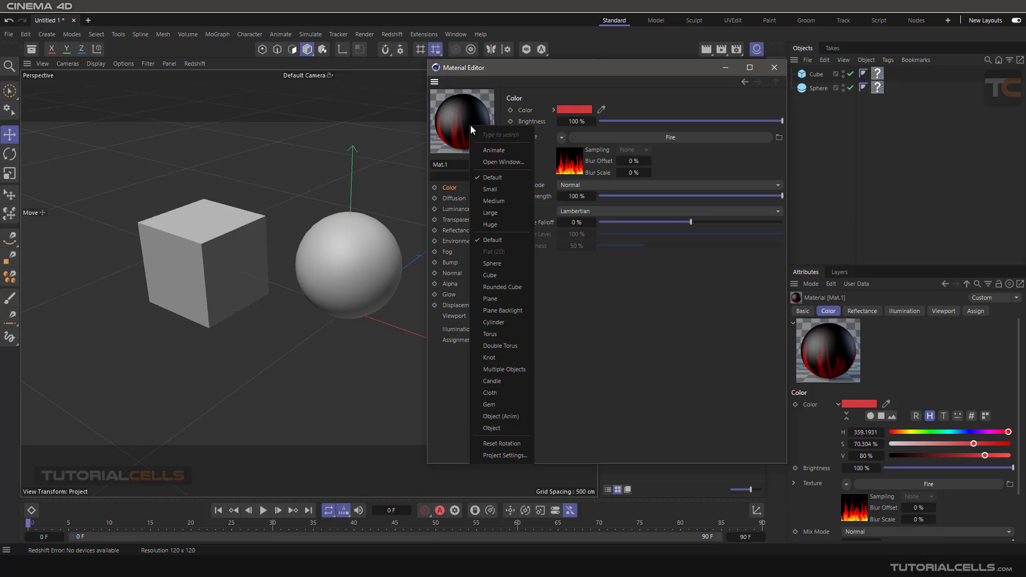
pyautogui.click(488, 185)
pyautogui.rightClick(457, 107)
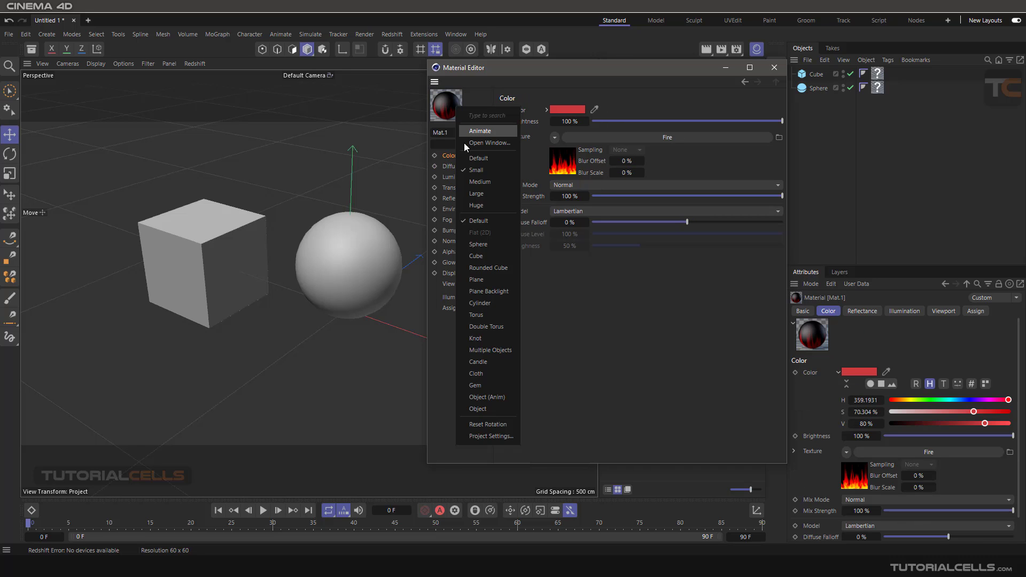
pyautogui.click(479, 184)
pyautogui.rightClick(463, 108)
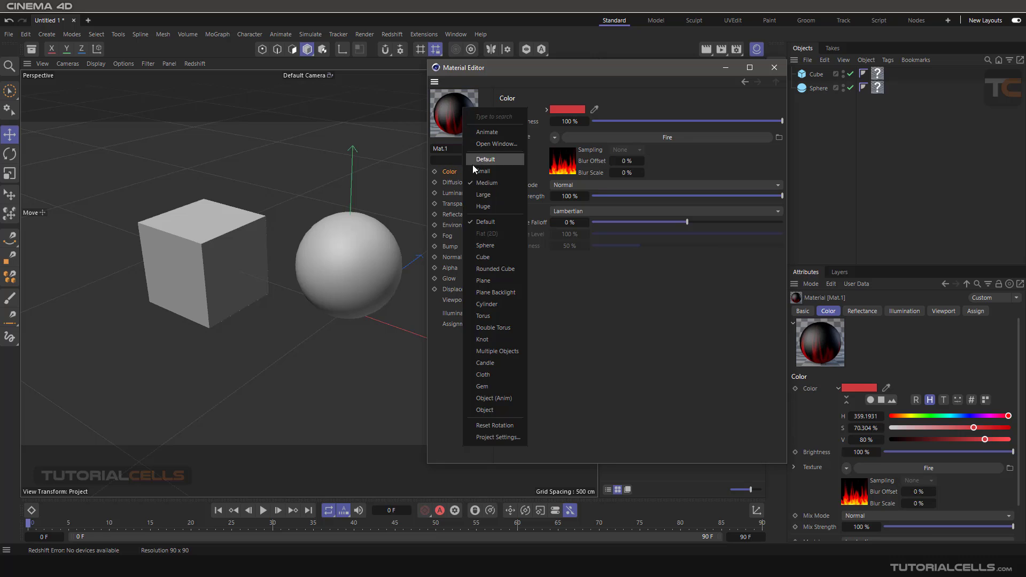
pyautogui.click(479, 212)
# - Show the fire material on the Cube, Rounded Cube and Cylinder preview shapes in turn
pyautogui.moveTo(492, 73); pyautogui.dragTo(464, 80)
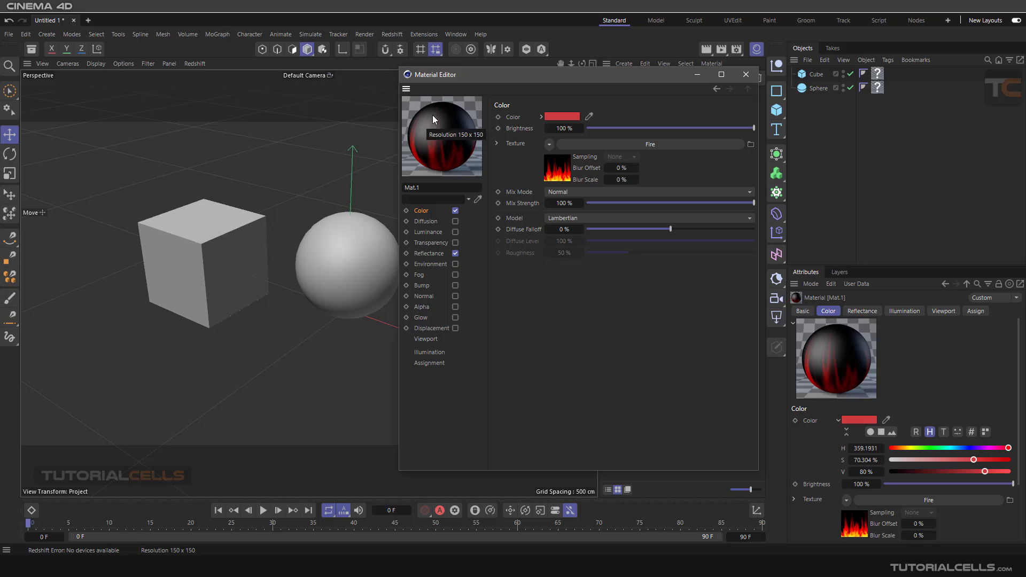
pyautogui.rightClick(444, 140)
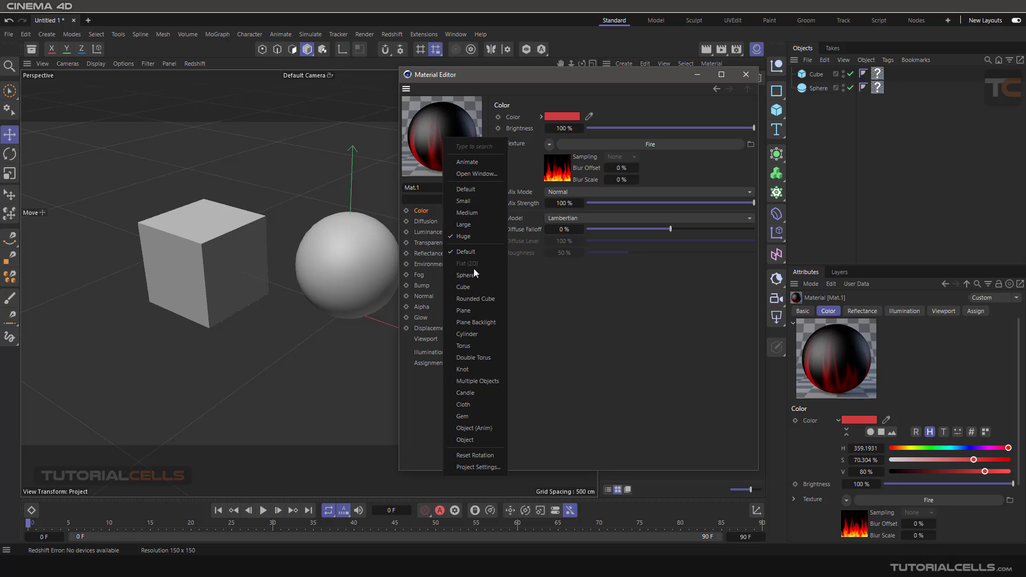
pyautogui.click(479, 287)
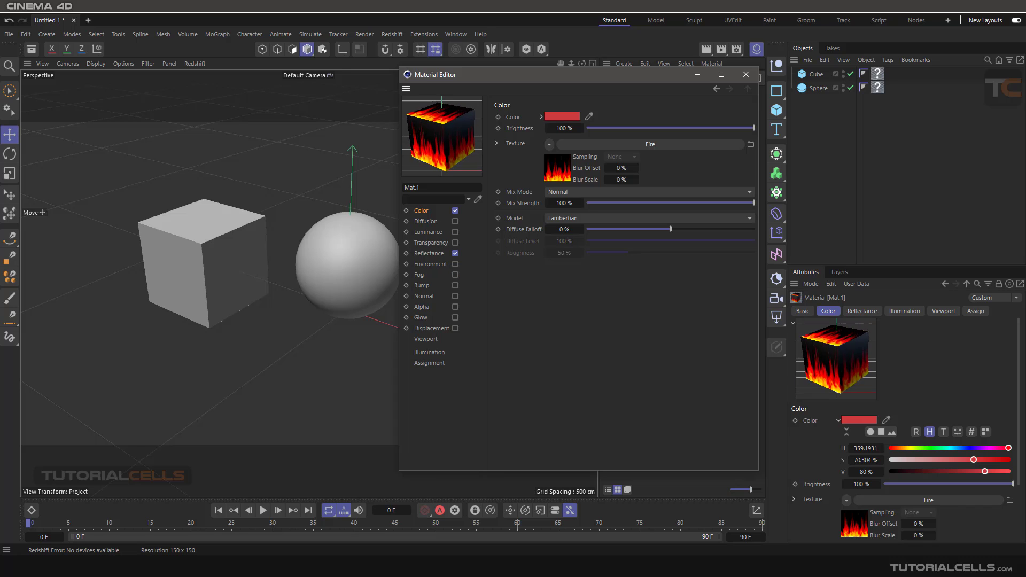
pyautogui.rightClick(456, 135)
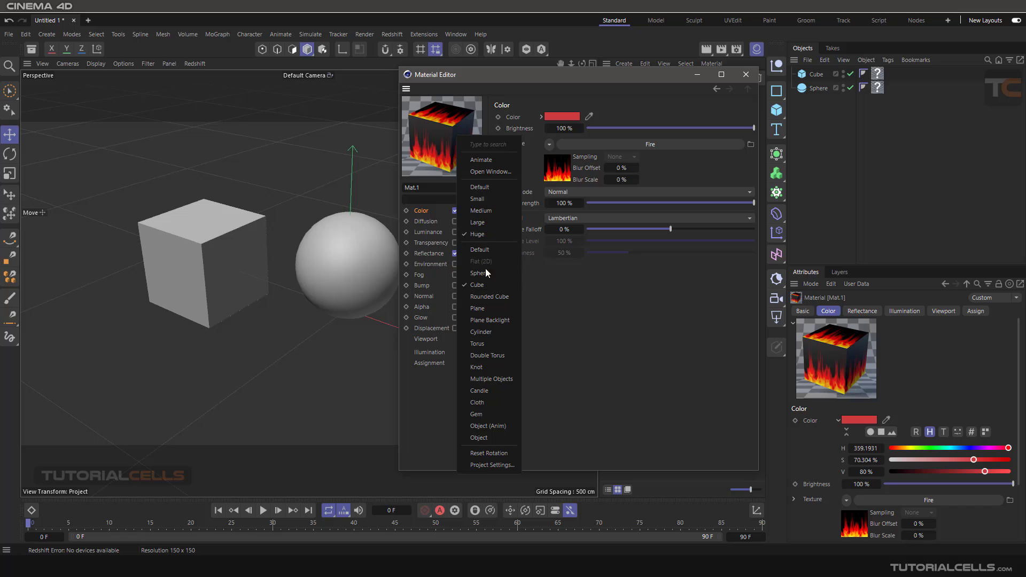
pyautogui.click(493, 299)
pyautogui.rightClick(454, 138)
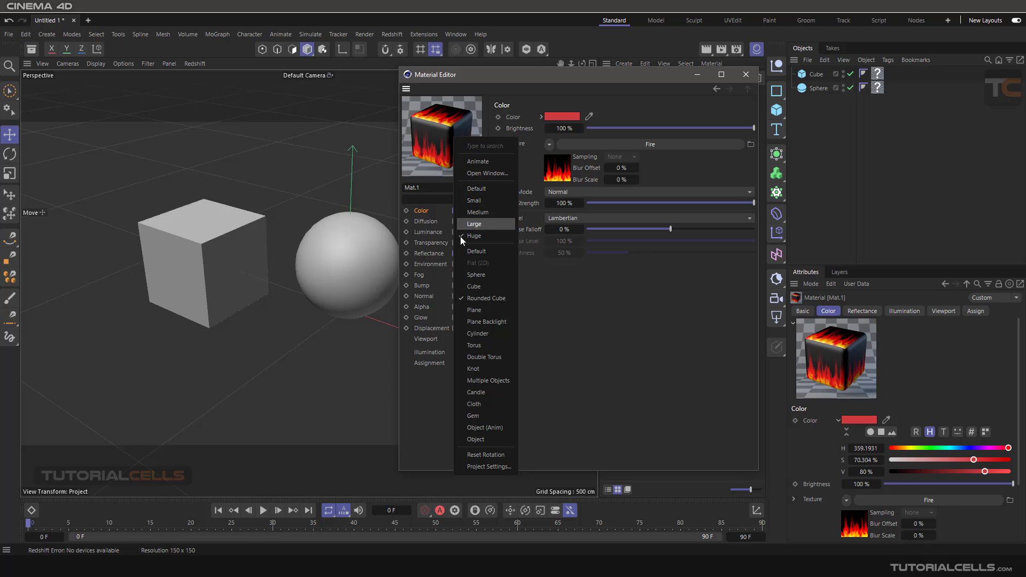
pyautogui.click(473, 335)
# - Show the fire material on the Torus, Double Torus and Knot preview shapes in turn
pyautogui.rightClick(445, 148)
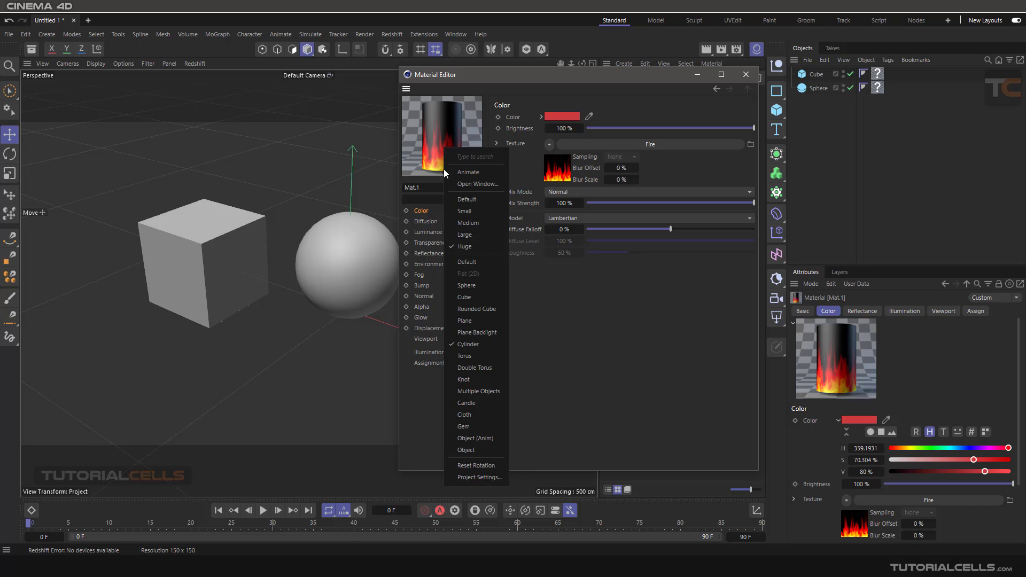
pyautogui.click(470, 357)
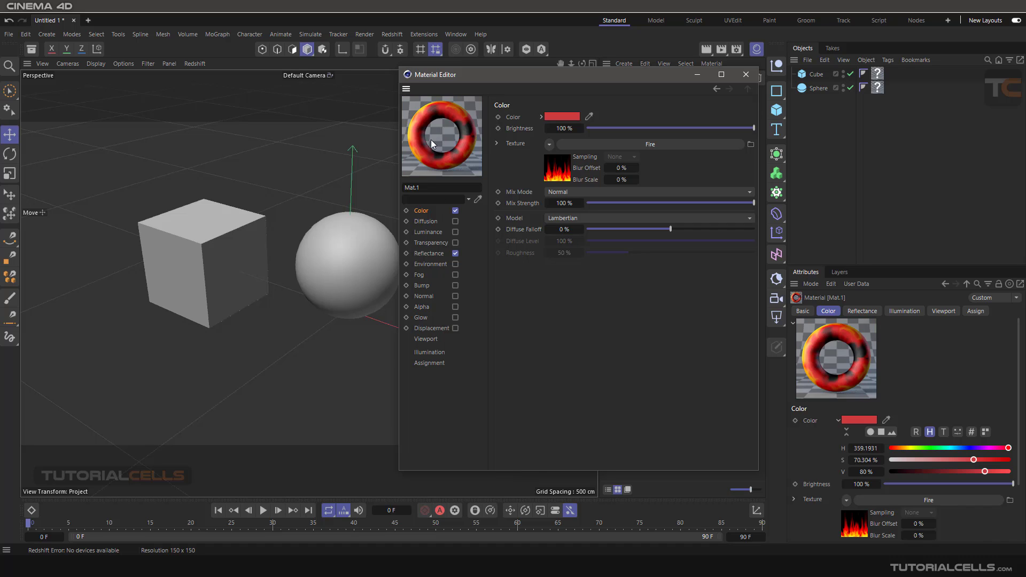
pyautogui.rightClick(433, 138)
pyautogui.click(465, 357)
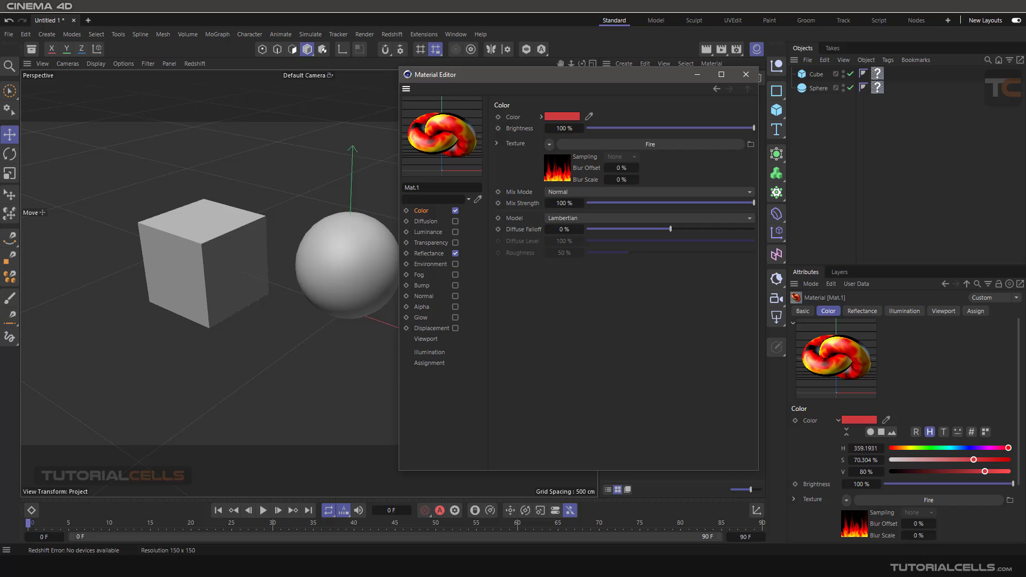
pyautogui.rightClick(449, 144)
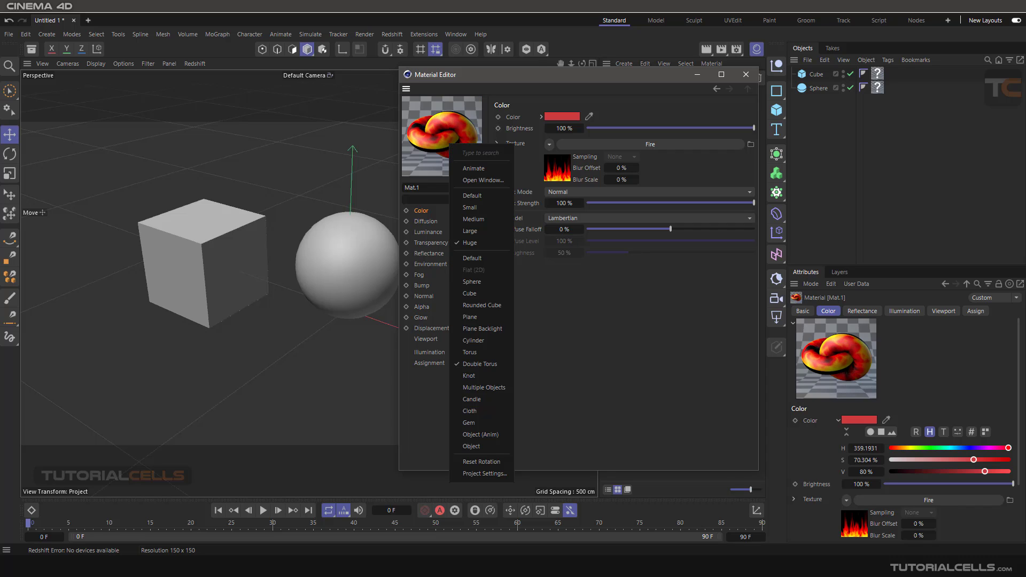
pyautogui.click(476, 376)
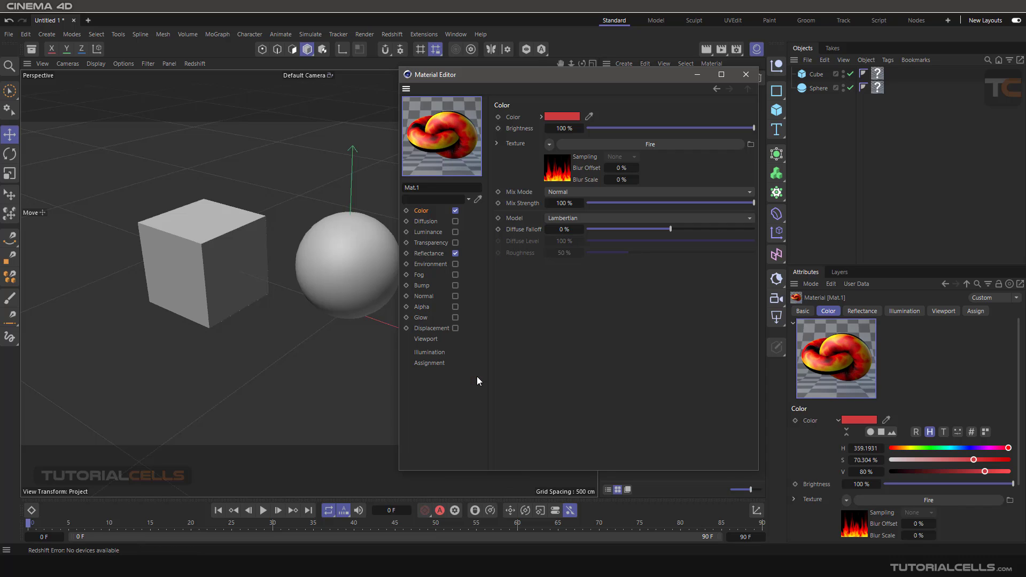
# - Show the fire material on the Gem and Object preview shapes, and return the preview to the Default shape
pyautogui.rightClick(435, 139)
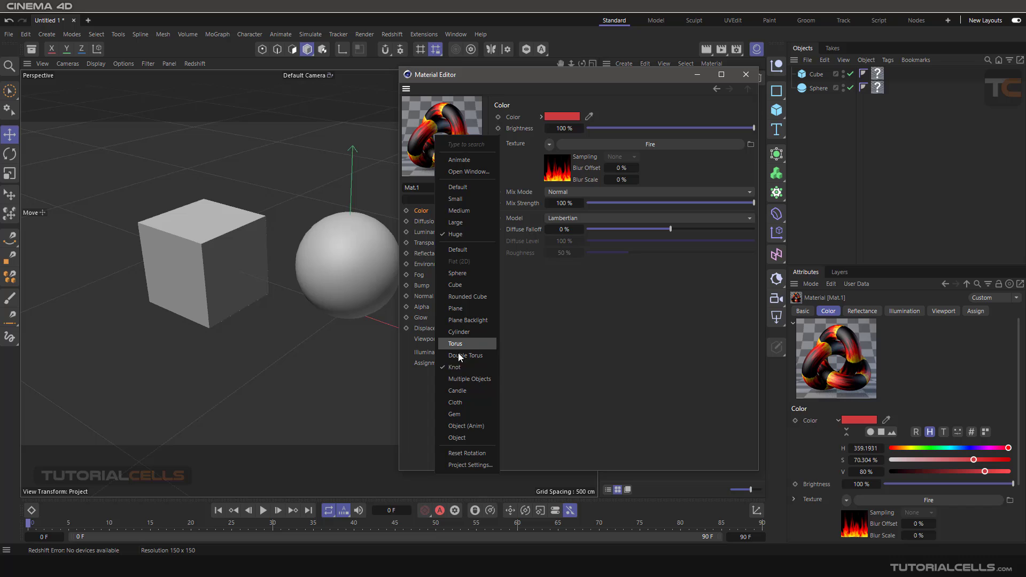
pyautogui.click(466, 413)
pyautogui.moveTo(448, 139)
pyautogui.mouseDown(button='middle')
pyautogui.moveTo(466, 143)
pyautogui.moveTo(447, 140)
pyautogui.mouseUp(button='middle')
pyautogui.rightClick(447, 139)
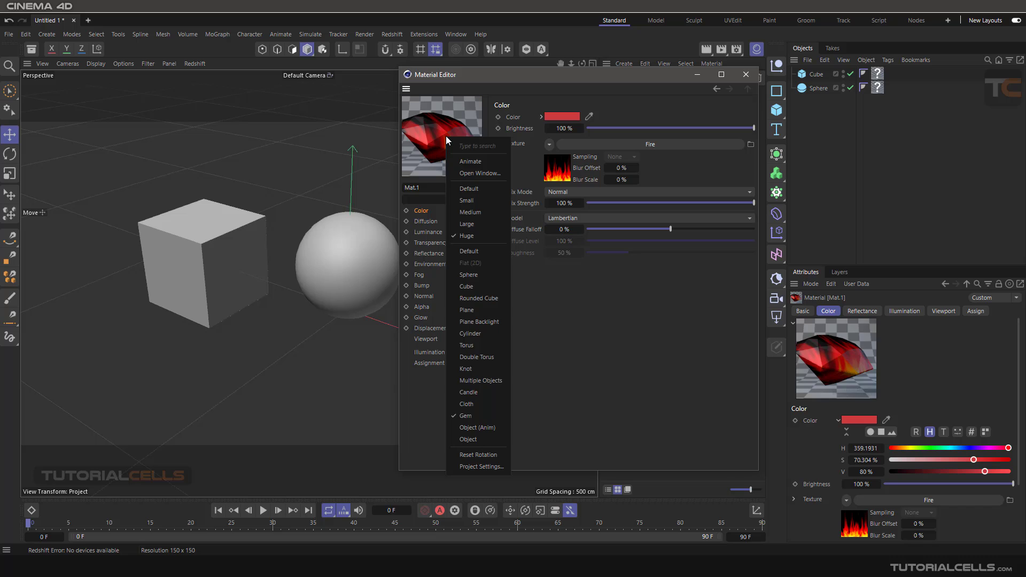
pyautogui.click(477, 438)
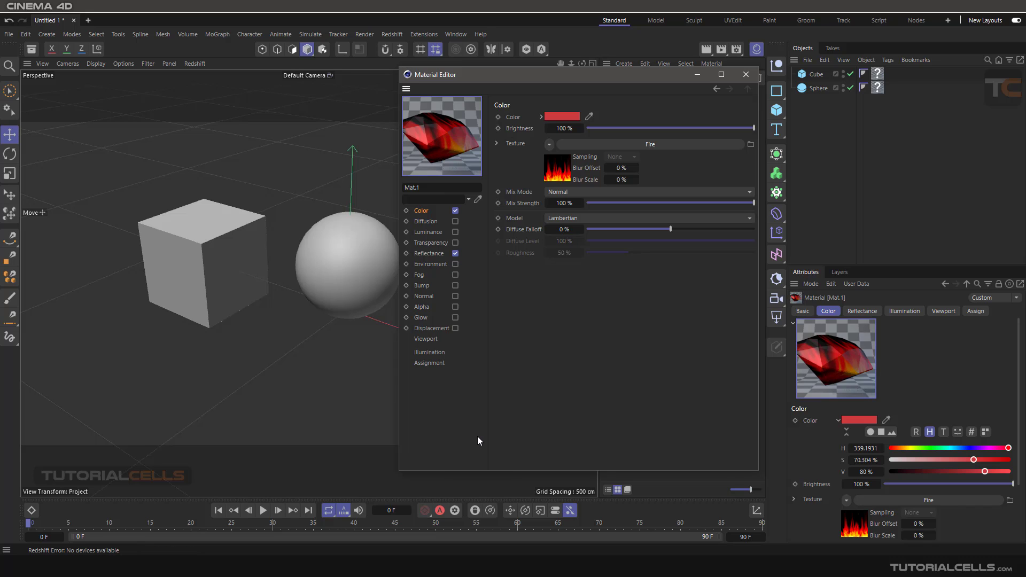
pyautogui.moveTo(456, 147); pyautogui.dragTo(453, 118, button='middle')
pyautogui.rightClick(453, 119)
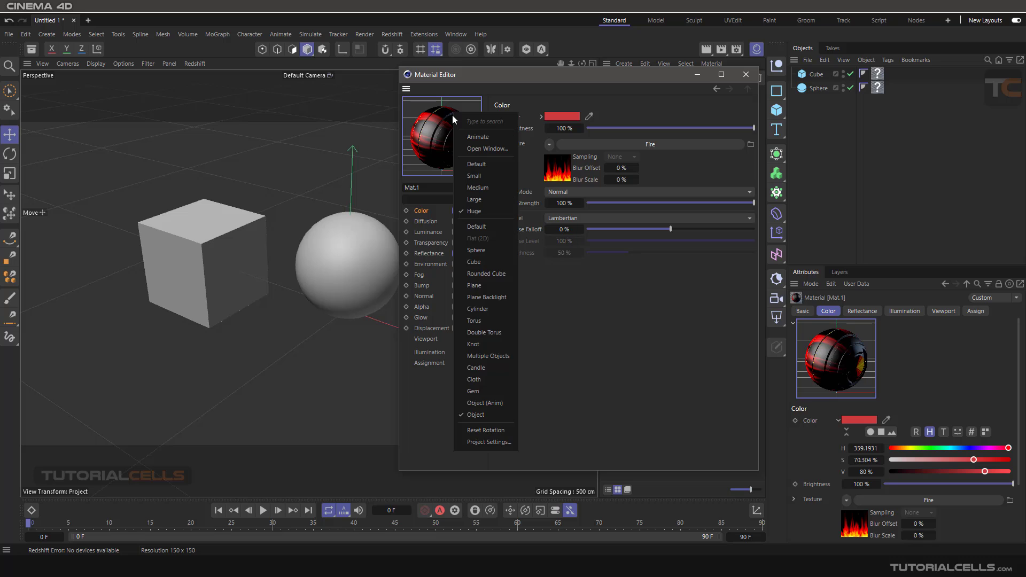
pyautogui.click(480, 227)
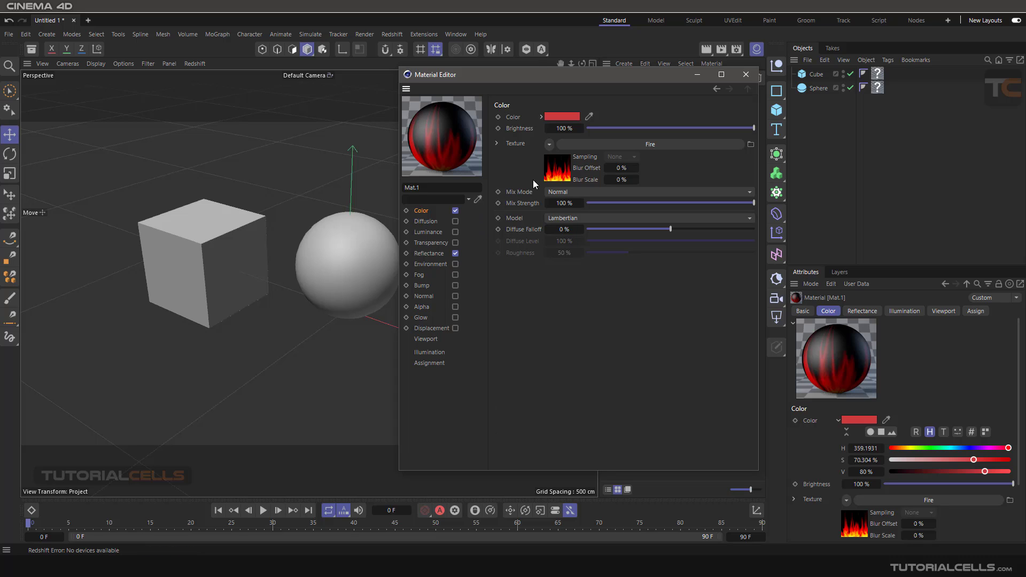
# - Clear Mat.1's color texture, then try the Large preview size and return it to Huge
pyautogui.click(548, 144)
pyautogui.click(557, 170)
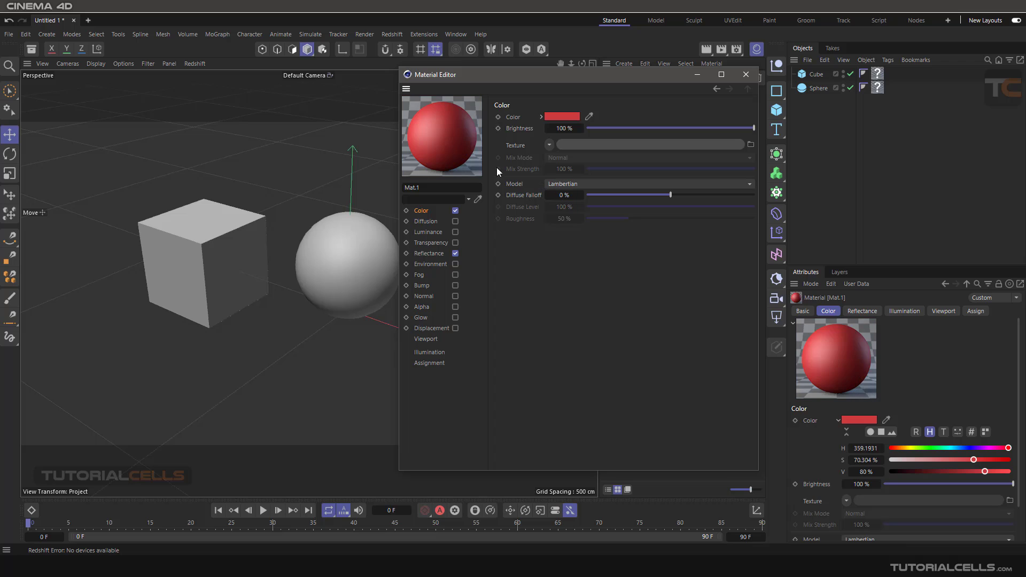
pyautogui.rightClick(443, 137)
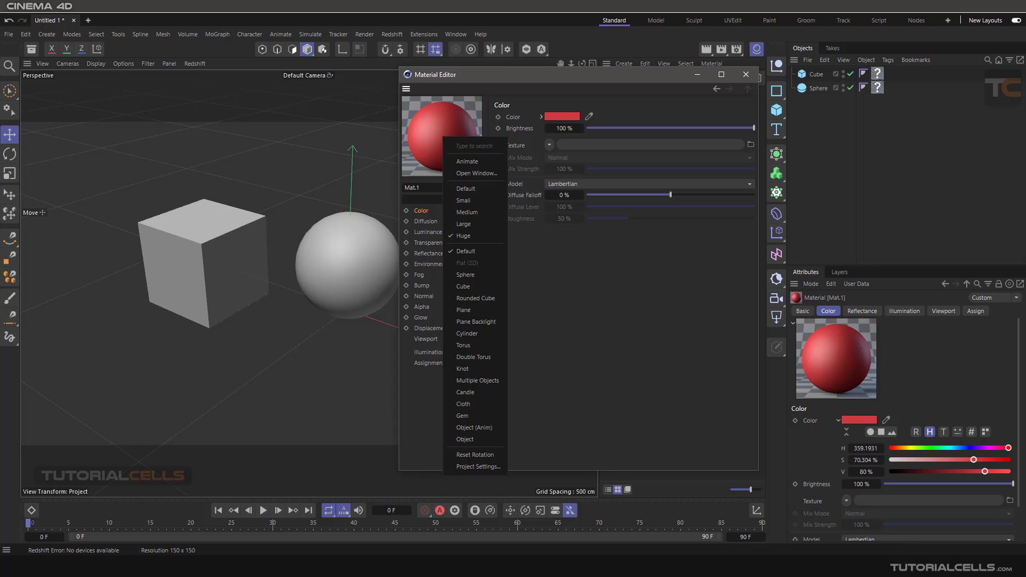
pyautogui.click(466, 224)
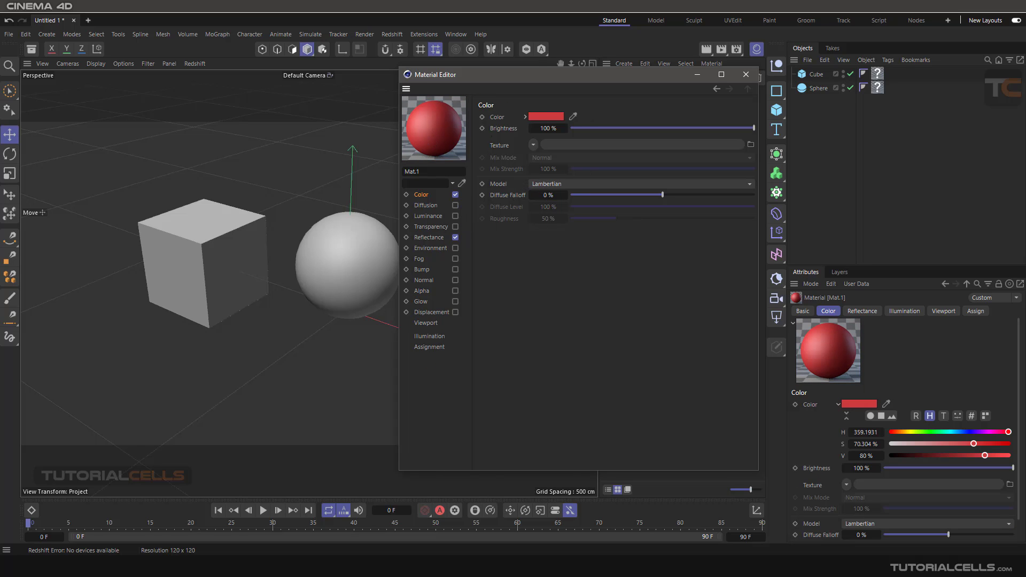
pyautogui.rightClick(431, 136)
pyautogui.click(445, 239)
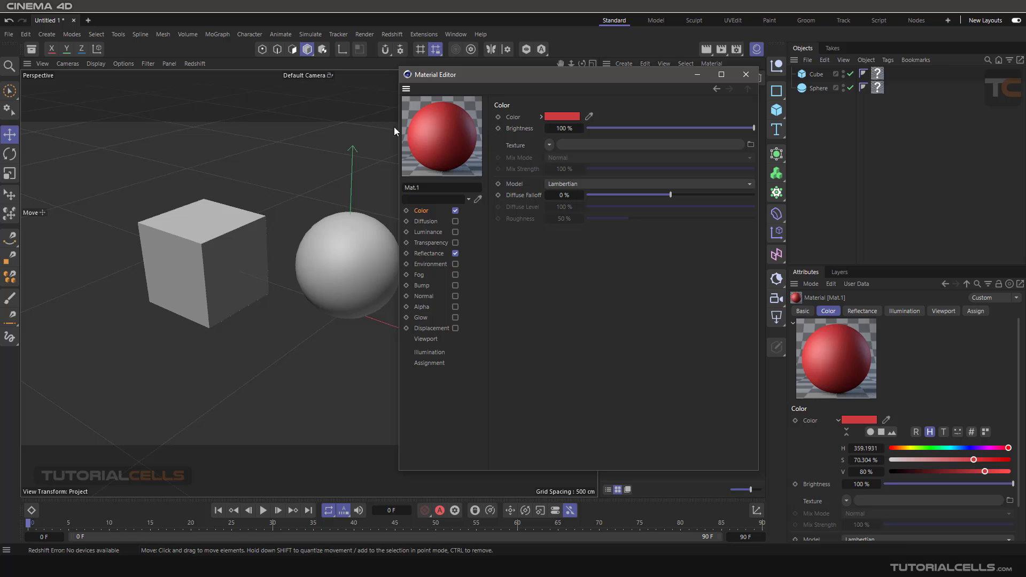
# - Reset the rotation of Mat.1's material preview
pyautogui.moveTo(479, 79); pyautogui.dragTo(481, 73)
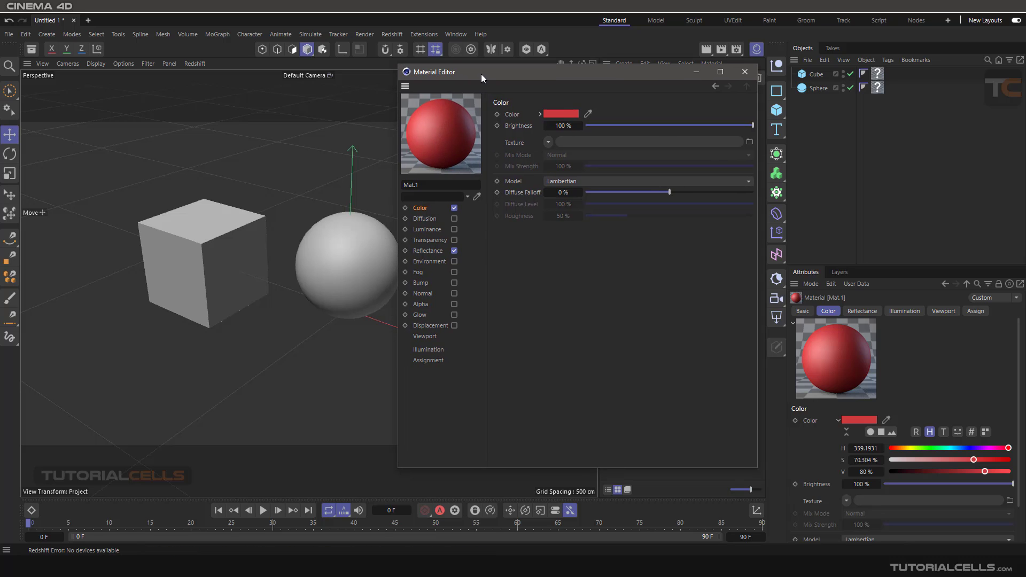
pyautogui.rightClick(448, 130)
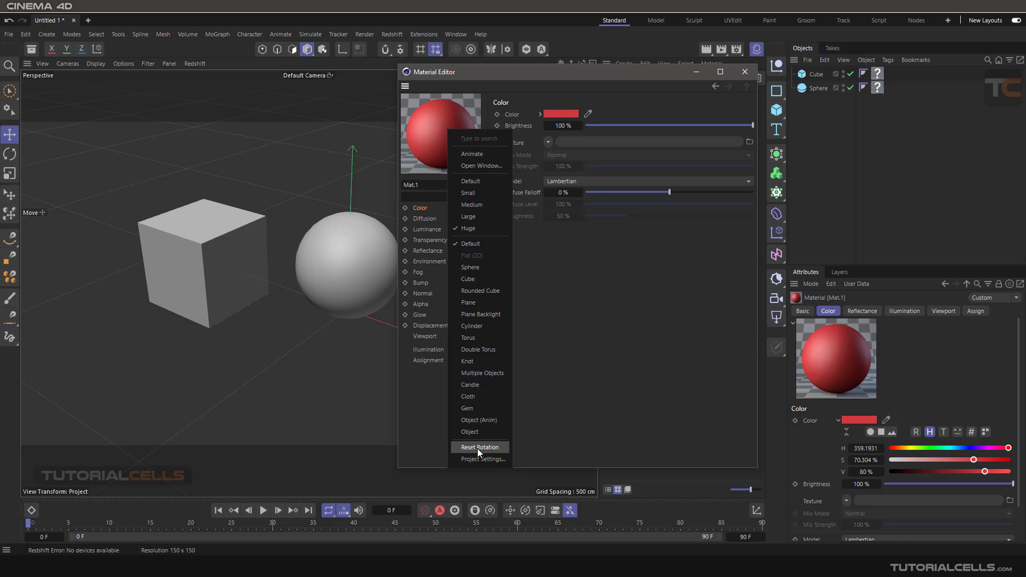
pyautogui.click(477, 449)
# - In the preview's Project Settings, set the Environment Color to green (H 149°, S 100%, V 100%) and Environment Strength to 100%
pyautogui.rightClick(445, 133)
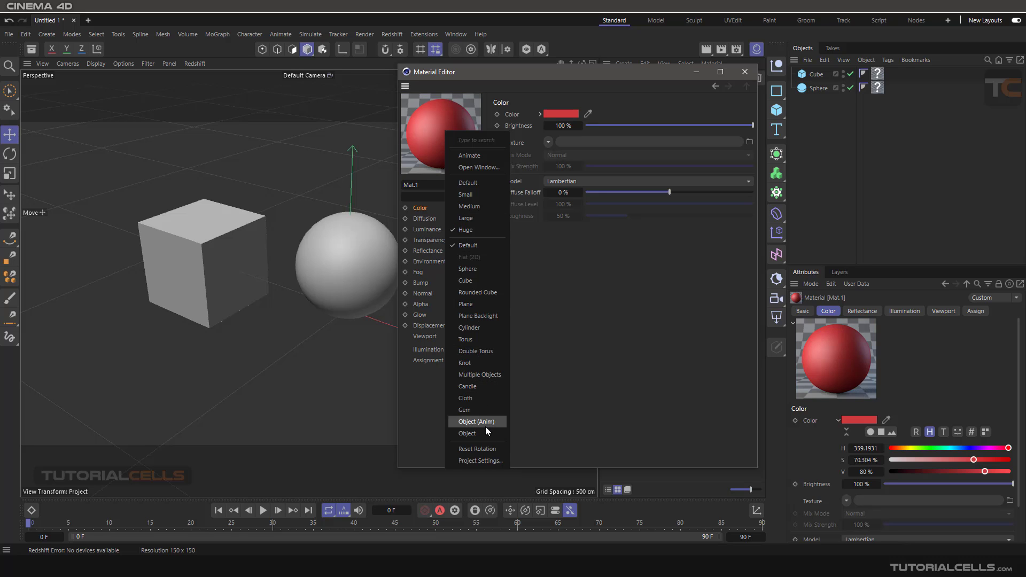
pyautogui.click(478, 461)
pyautogui.moveTo(465, 406); pyautogui.dragTo(270, 135)
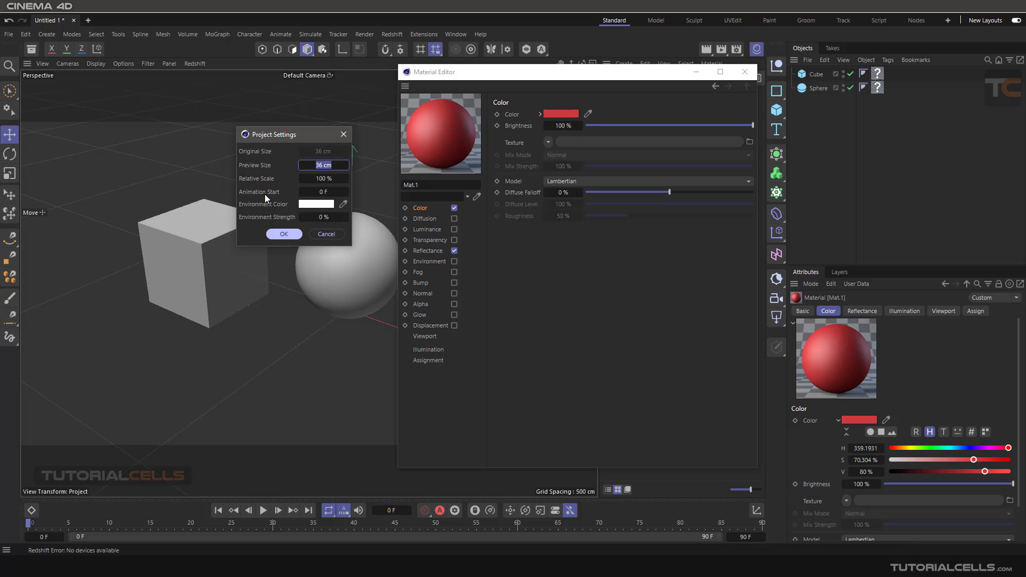
pyautogui.click(301, 204)
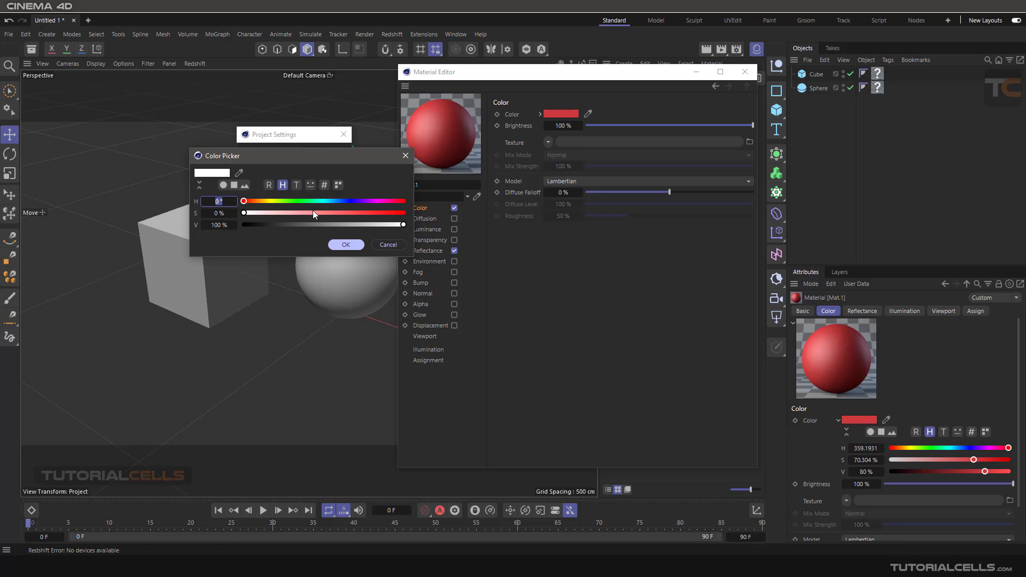
pyautogui.click(310, 201)
pyautogui.click(339, 213)
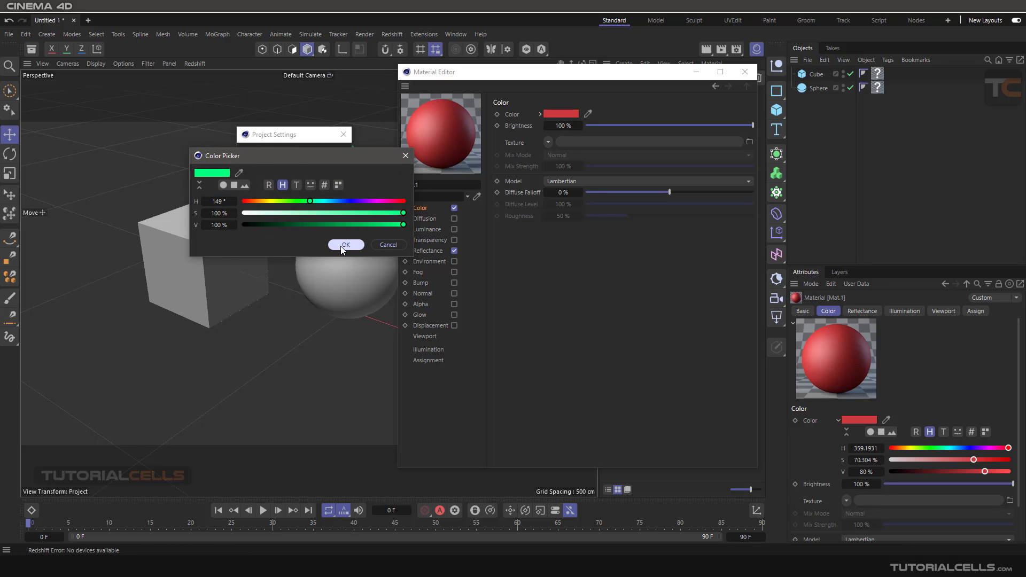
pyautogui.click(344, 245)
pyautogui.moveTo(326, 220); pyautogui.dragTo(380, 219)
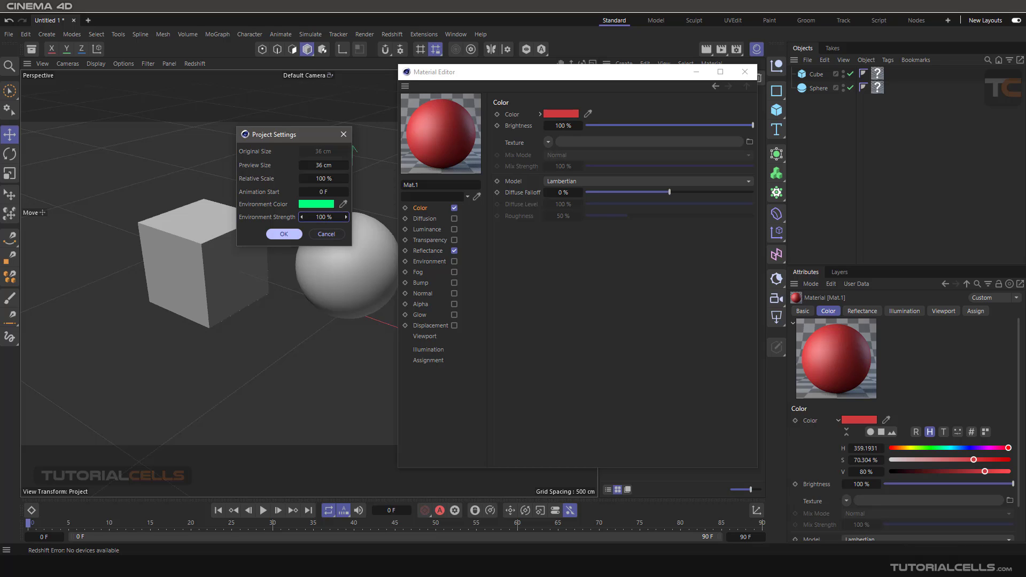
pyautogui.click(277, 235)
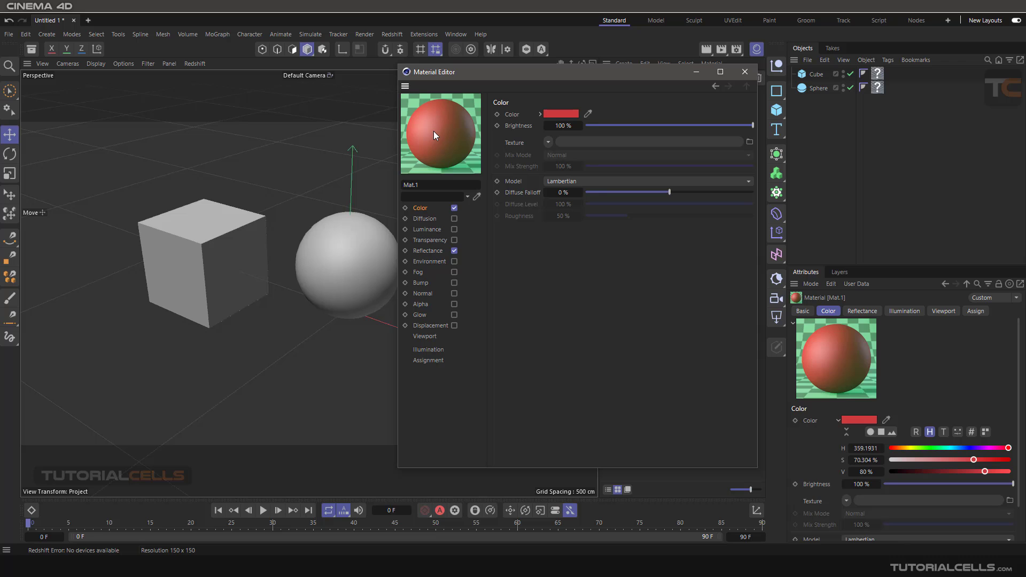
# - Change the preview's Environment Color to white in its Project Settings
pyautogui.rightClick(436, 149)
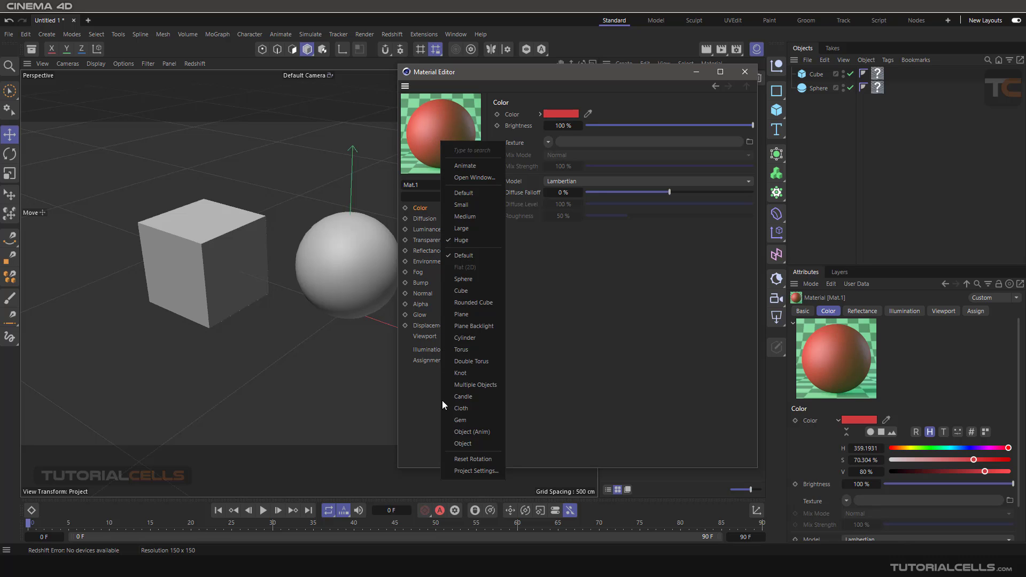
pyautogui.click(476, 471)
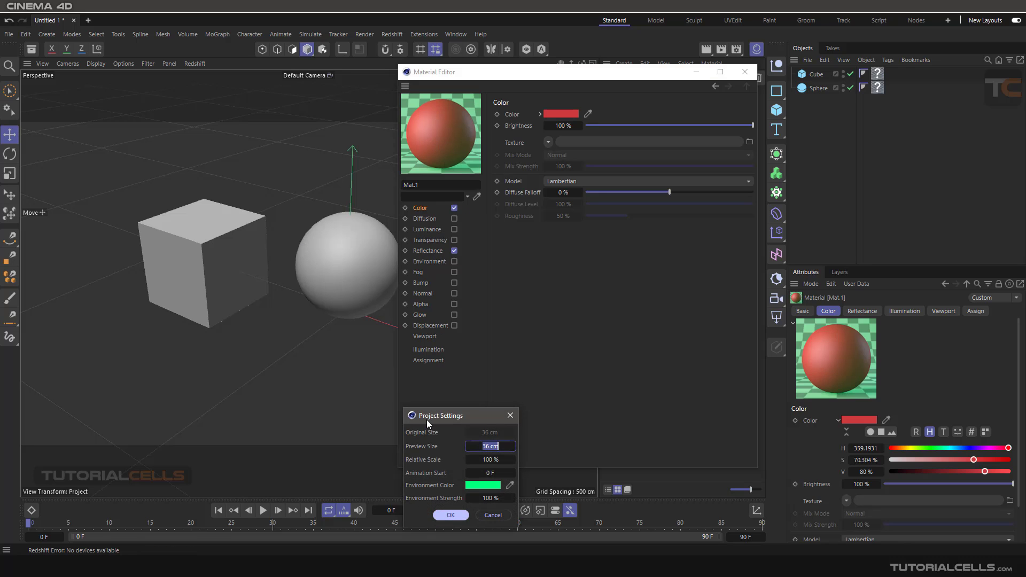
pyautogui.moveTo(426, 419); pyautogui.dragTo(264, 171)
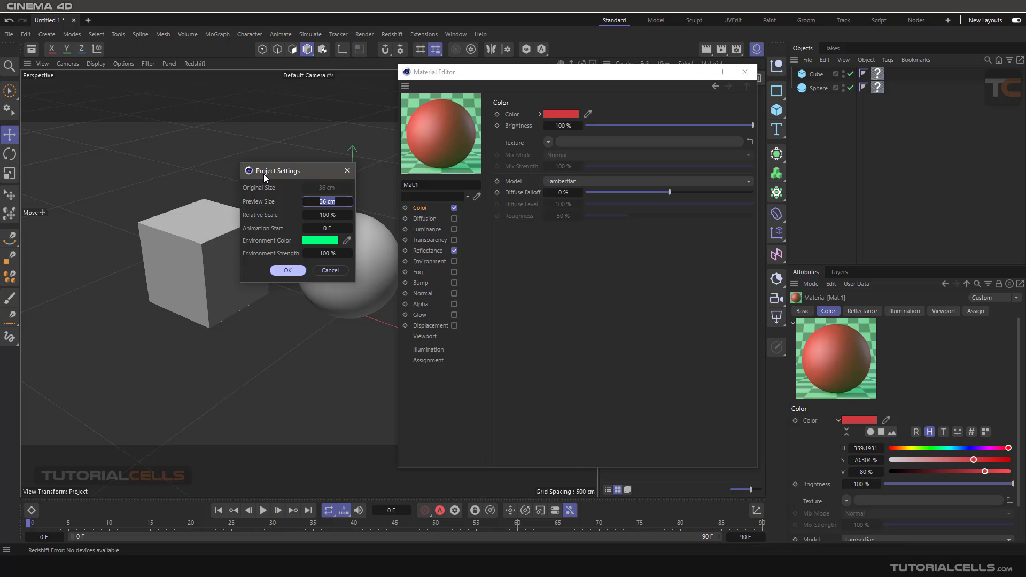
pyautogui.click(312, 237)
pyautogui.moveTo(291, 244); pyautogui.dragTo(230, 244)
pyautogui.click(350, 277)
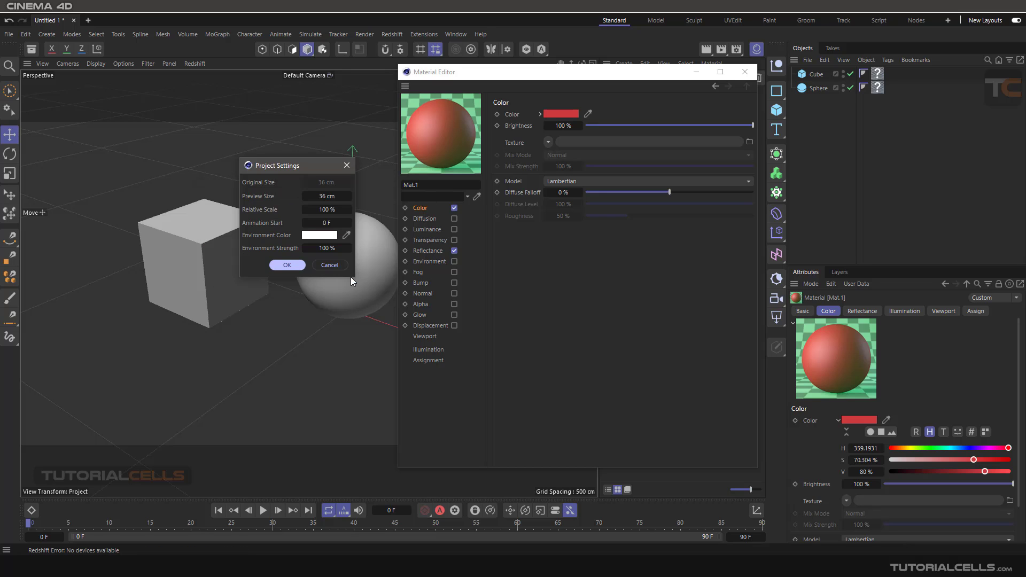
pyautogui.click(298, 265)
# - Set the preview's Environment Strength to 0% in its Project Settings
pyautogui.rightClick(440, 125)
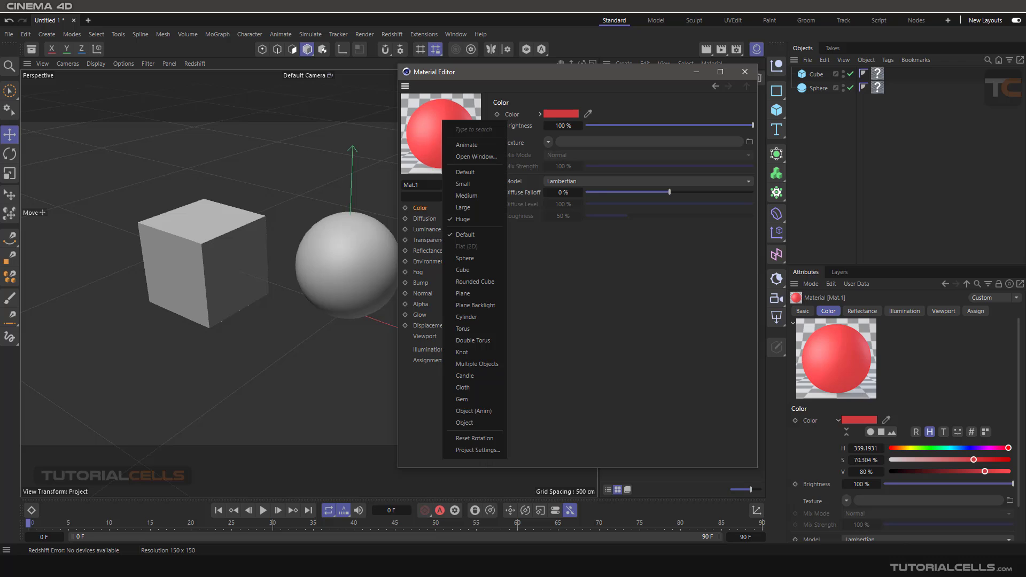
pyautogui.click(461, 450)
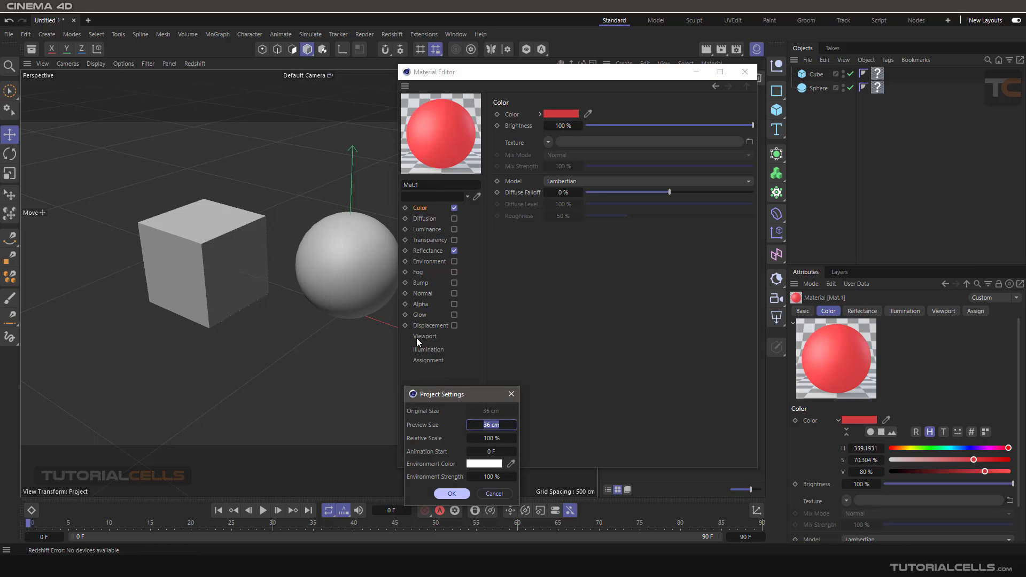
pyautogui.moveTo(439, 393); pyautogui.dragTo(294, 134)
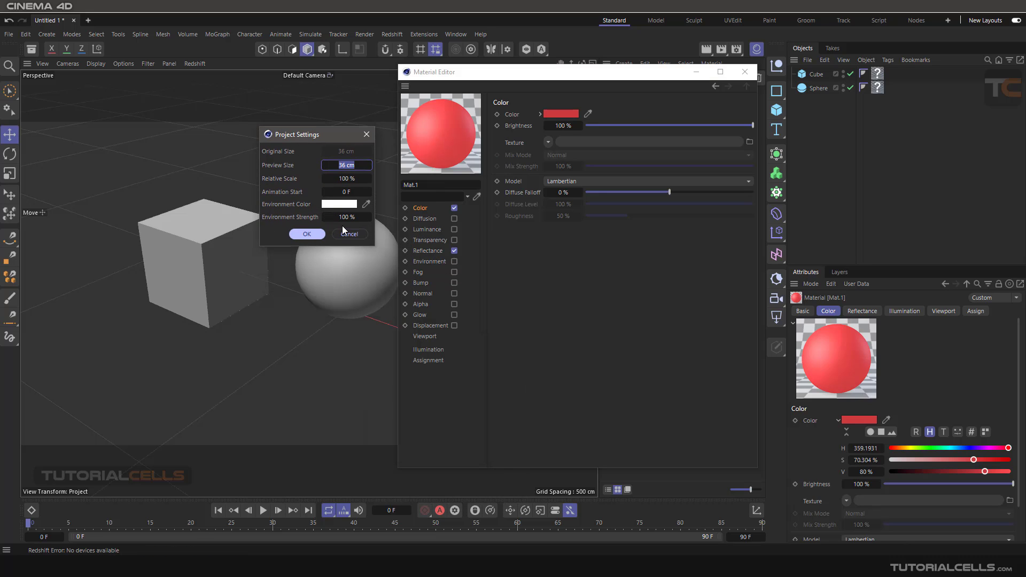
pyautogui.moveTo(346, 217); pyautogui.dragTo(333, 217)
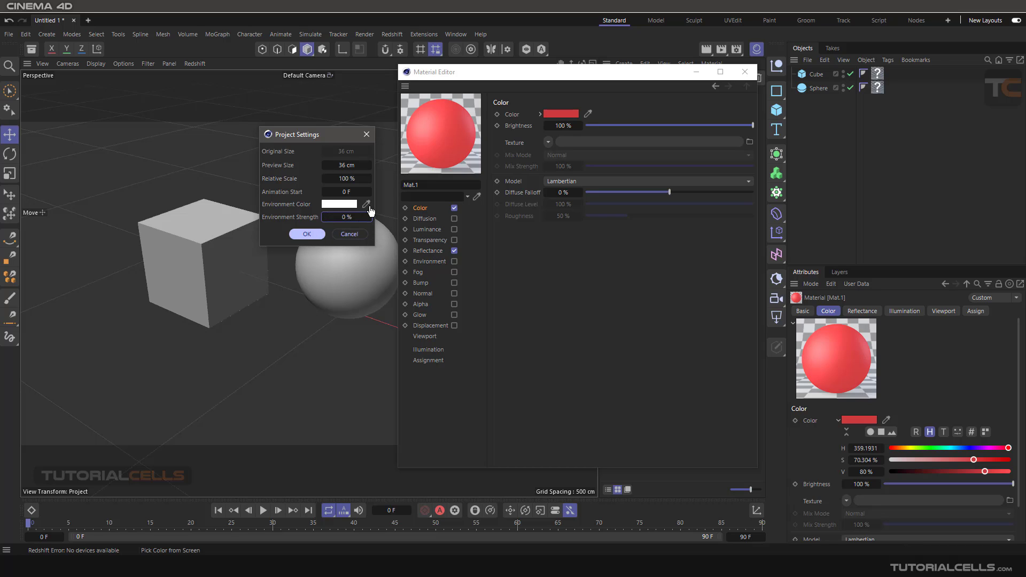
pyautogui.click(313, 234)
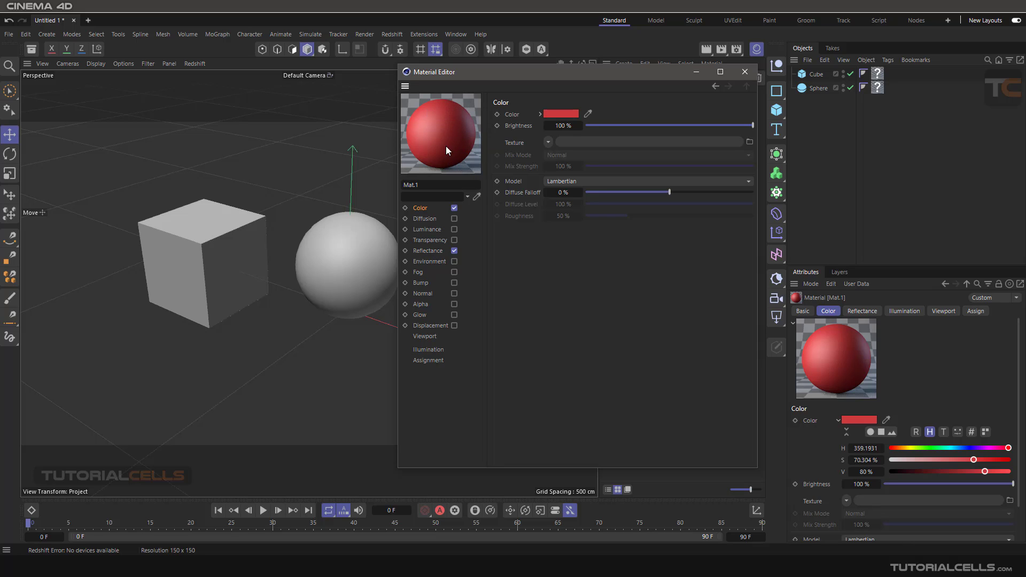
# - Look through Mat.1's Diffusion, Luminance, Transparency, Reflectance, Environment, Fog and Bump channel settings, and return to the Color channel
pyautogui.click(428, 219)
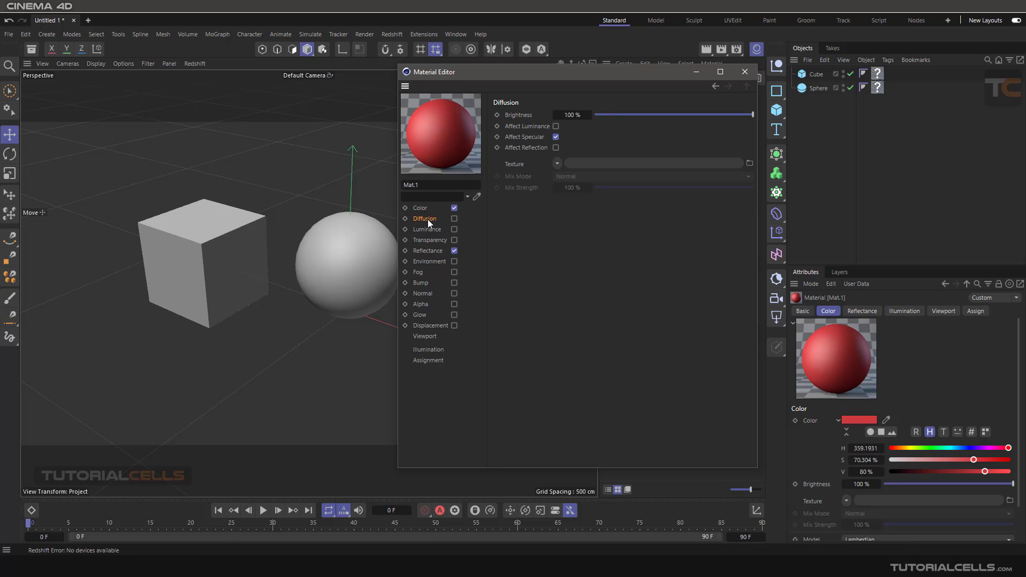
pyautogui.click(429, 229)
pyautogui.click(431, 240)
pyautogui.click(436, 250)
pyautogui.click(430, 261)
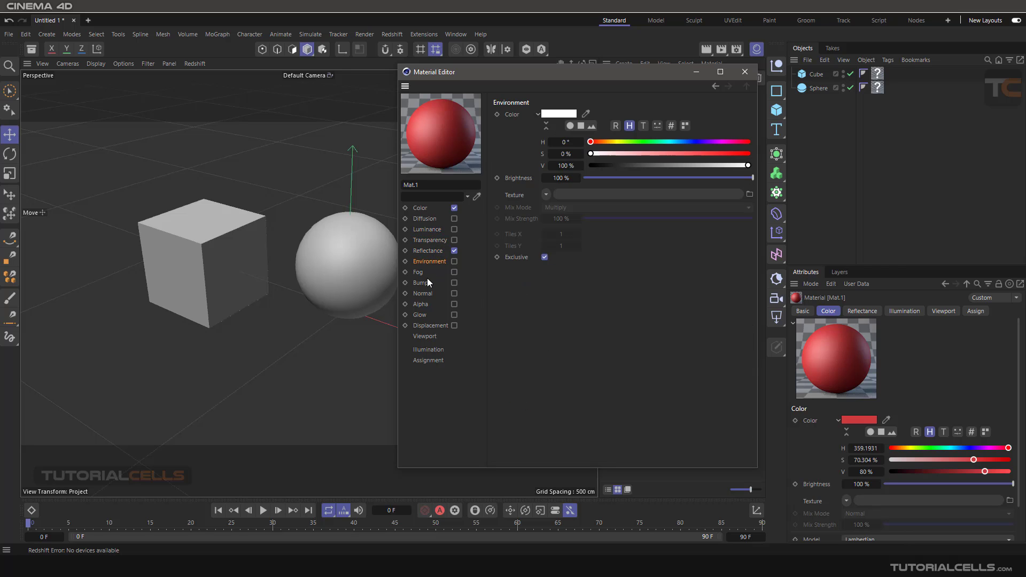
pyautogui.click(419, 272)
pyautogui.click(421, 283)
pyautogui.click(422, 209)
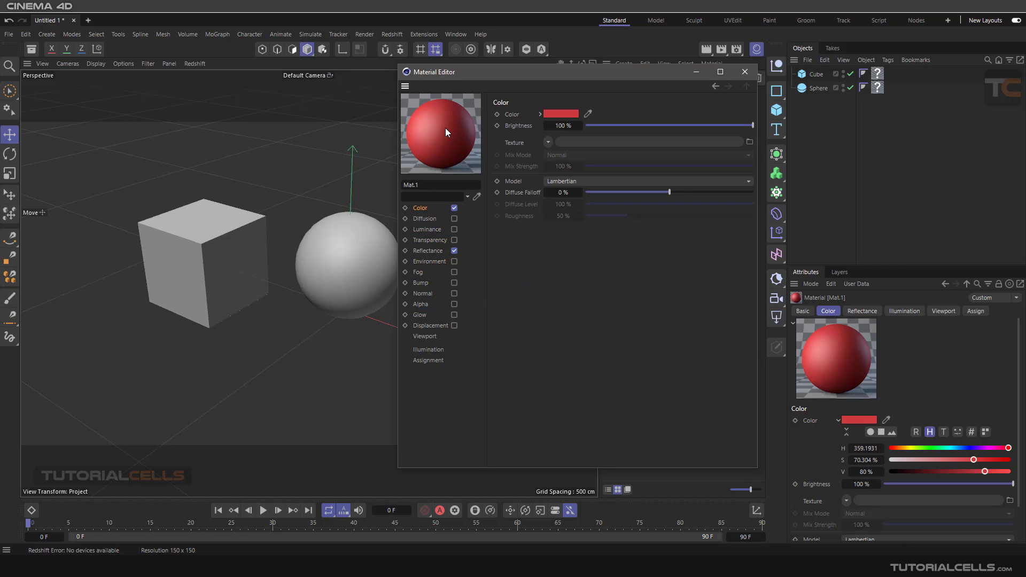
# - Make Mat.1's color orange with the color wheel, and refine it in the spectrum picker to about H 28.3°, S 84.8%, V 76.6%
pyautogui.click(540, 114)
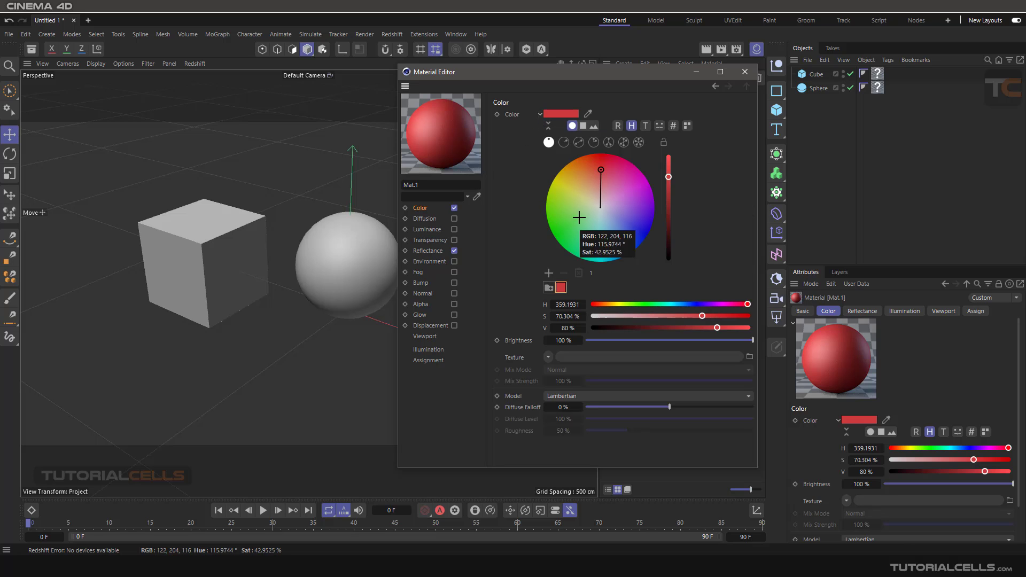
pyautogui.moveTo(600, 168); pyautogui.dragTo(581, 173)
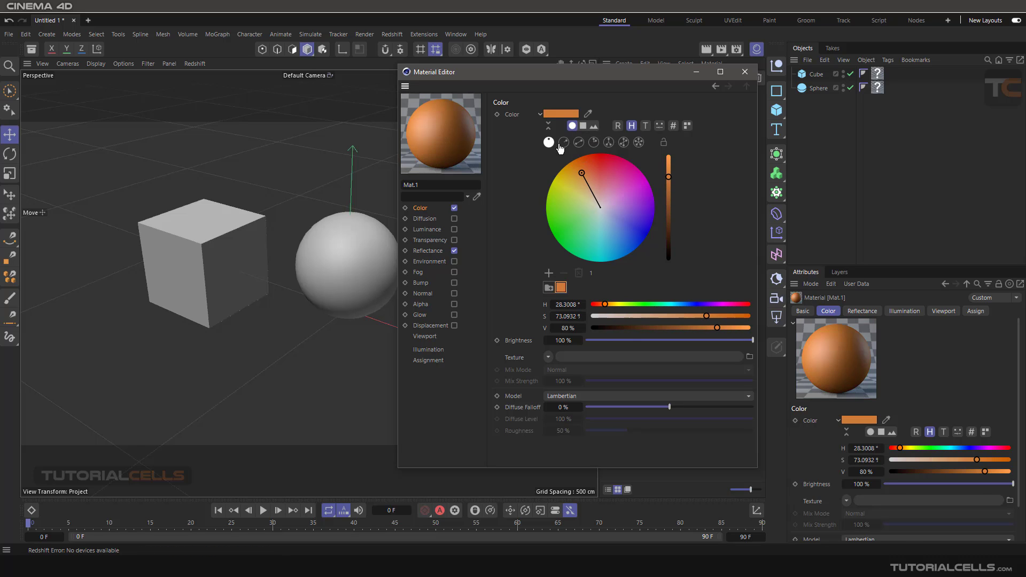
pyautogui.click(582, 128)
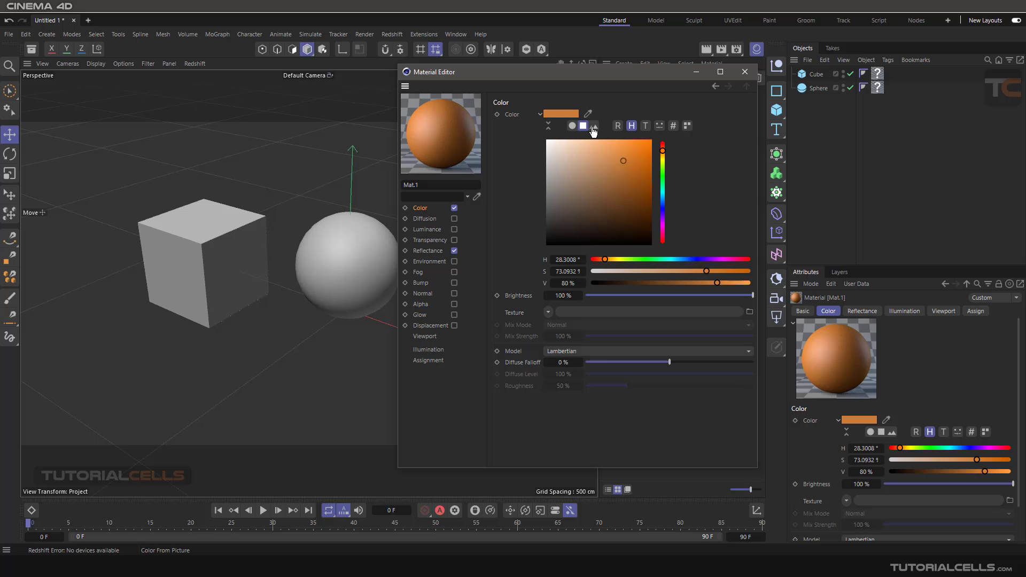
pyautogui.click(588, 127)
pyautogui.click(584, 126)
pyautogui.moveTo(628, 169); pyautogui.dragTo(635, 165)
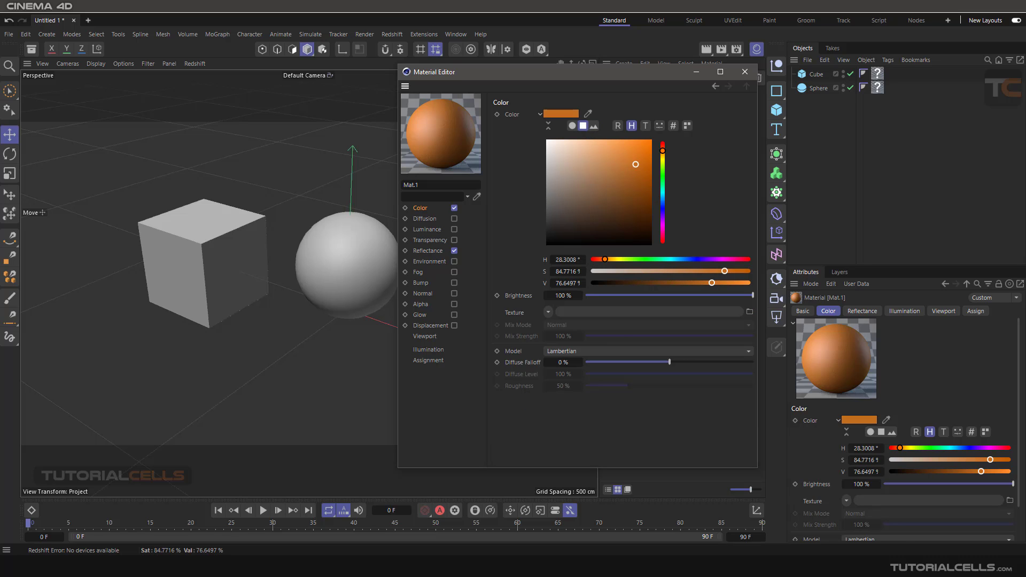
# - Show the temperature and RGB sliders for Mat.1's color in turn, and return to the HSV sliders
pyautogui.click(644, 127)
pyautogui.click(618, 127)
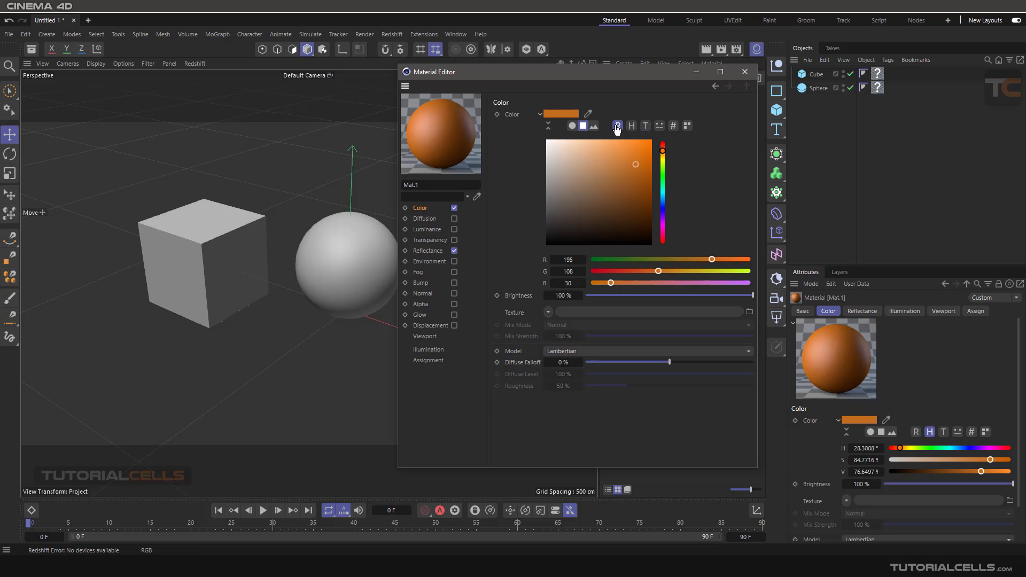
pyautogui.click(632, 126)
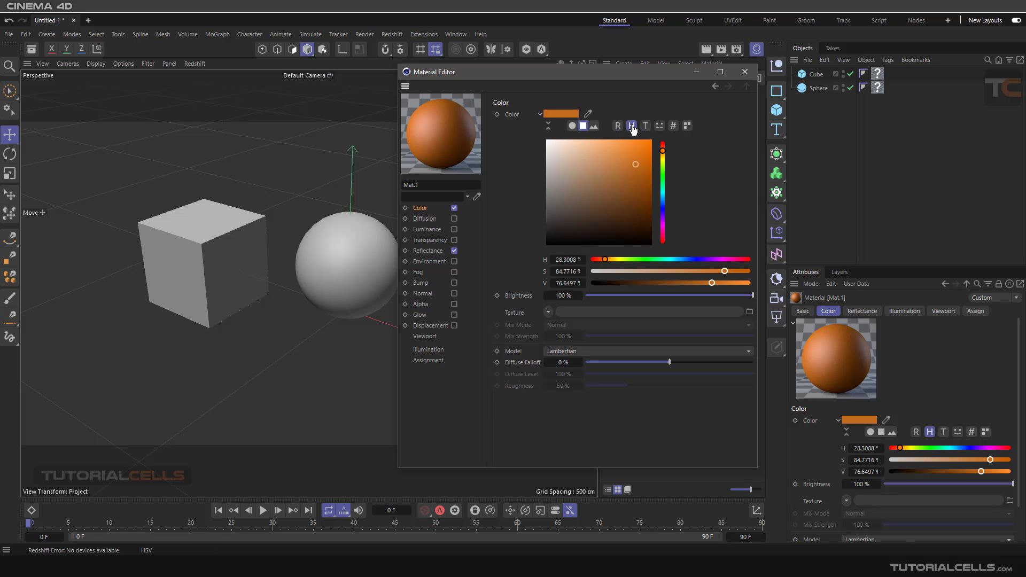